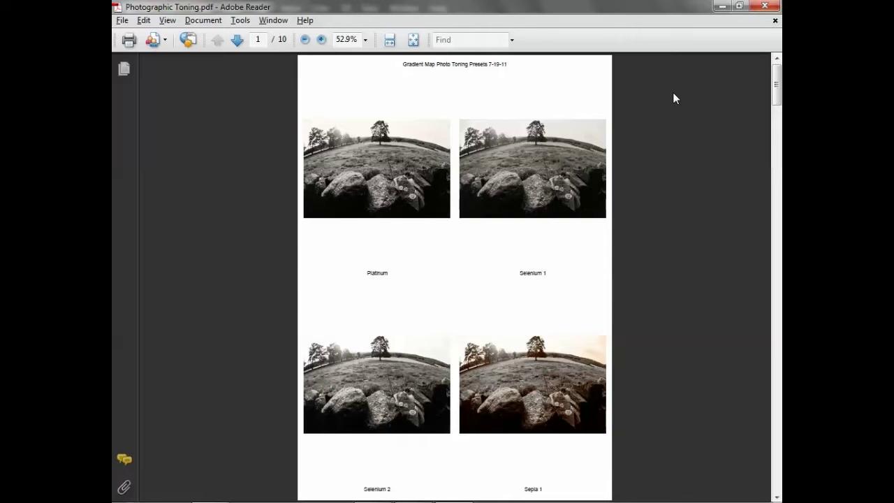
Page through Photographic Toning.pdf from page 1 down to the Cobalt-Iron samples on page 10.
scroll(701, 205, down, 6)
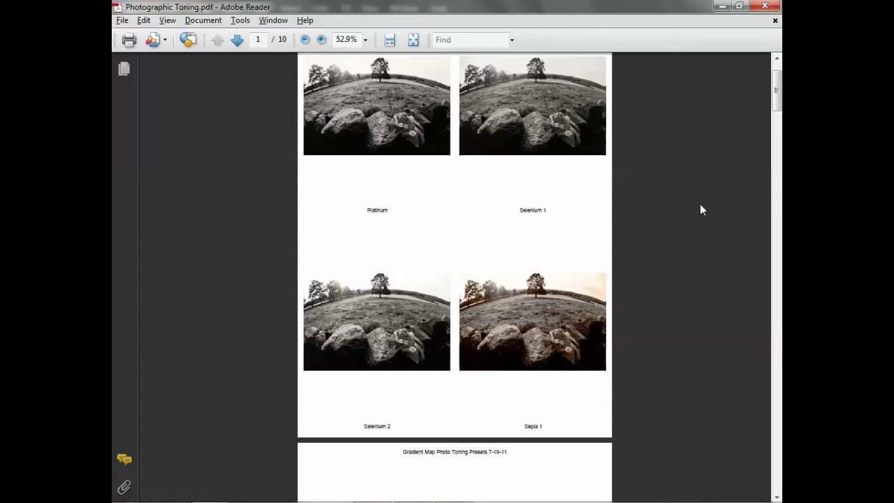
scroll(702, 207, down, 8)
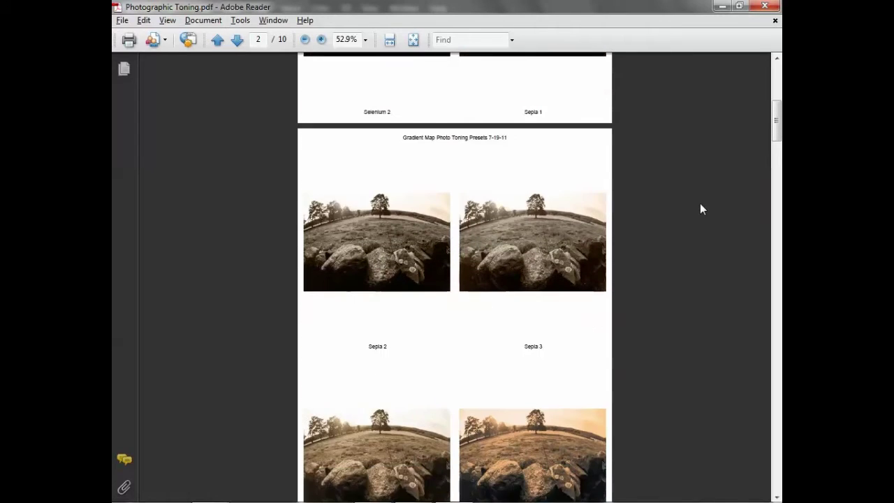
scroll(701, 207, down, 6)
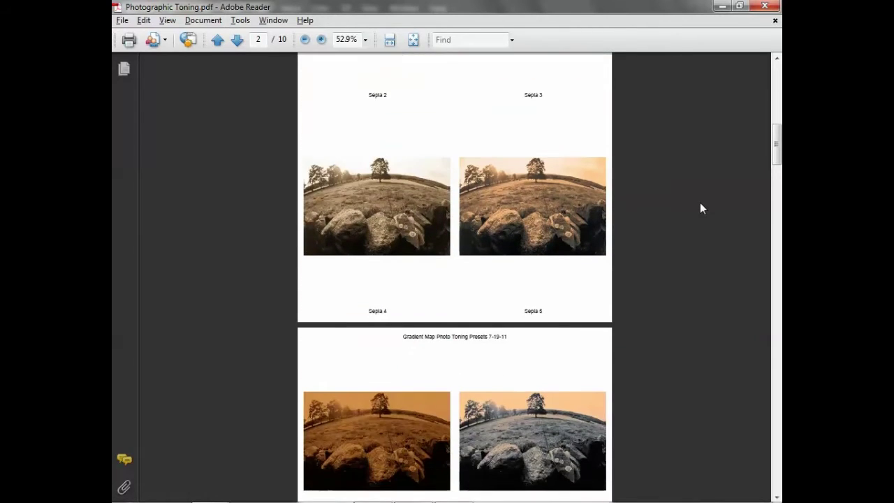
scroll(701, 207, down, 6)
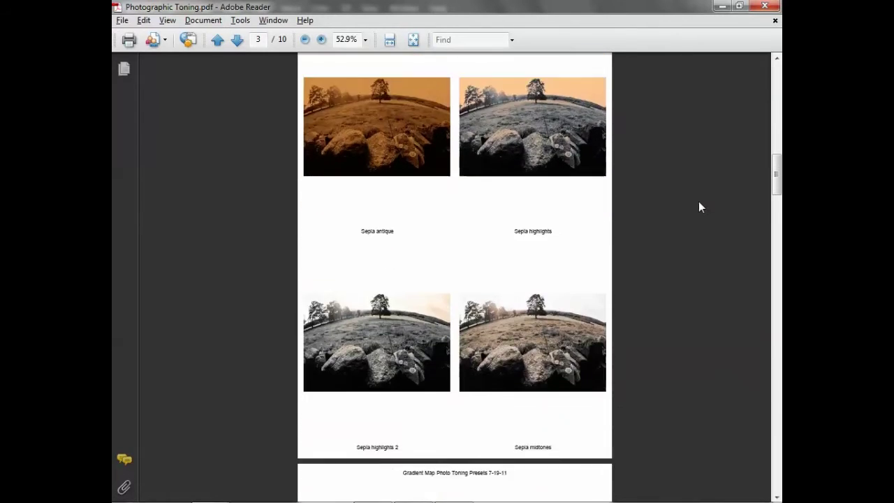
scroll(698, 203, down, 9)
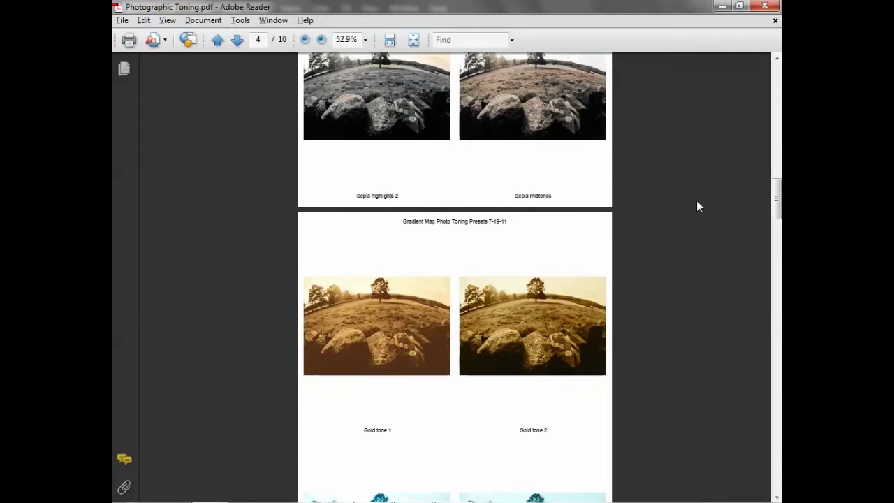
scroll(698, 202, down, 8)
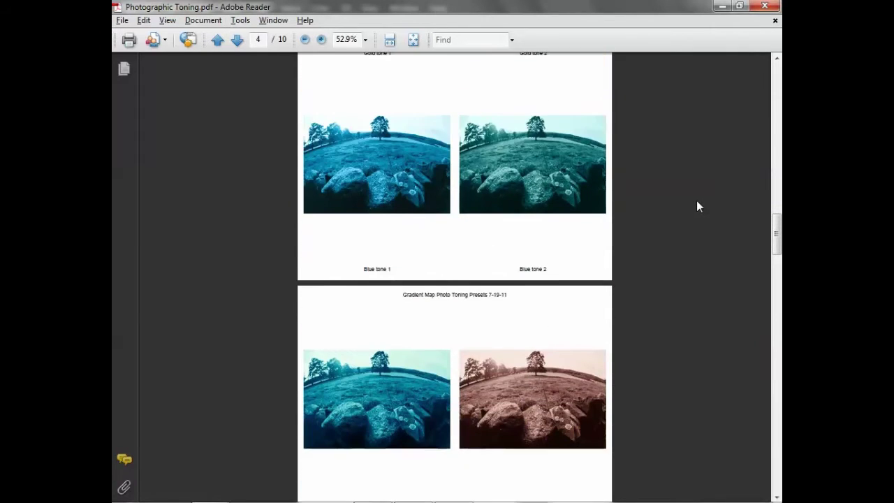
scroll(697, 202, down, 9)
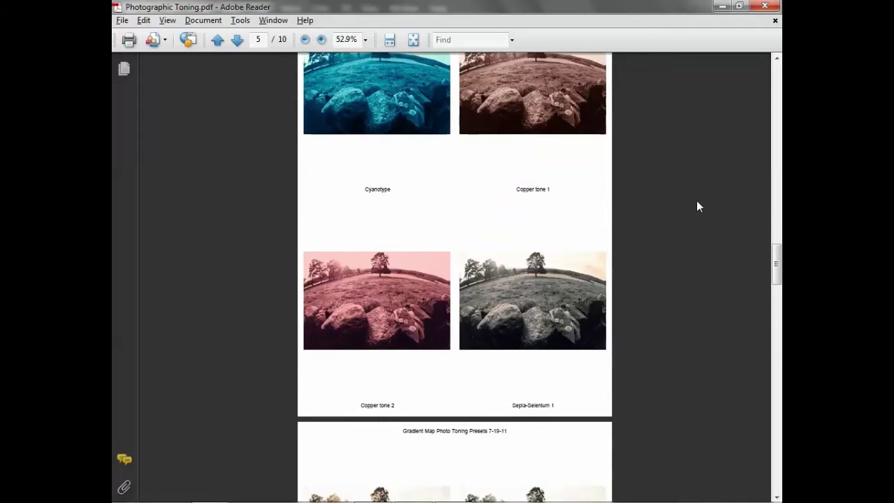
scroll(697, 202, down, 9)
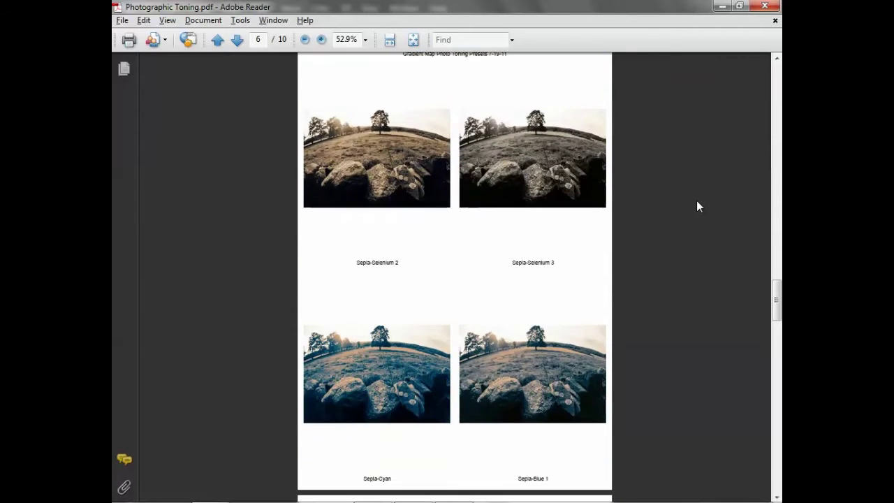
scroll(697, 202, down, 7)
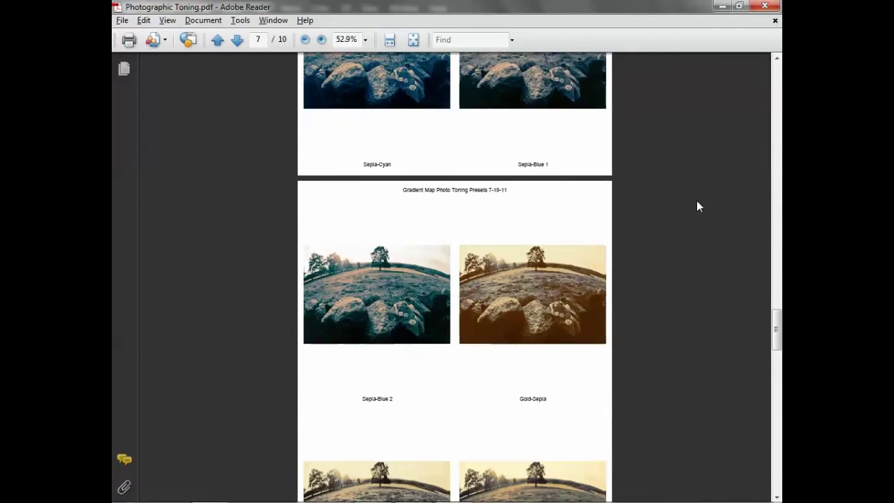
scroll(697, 202, down, 8)
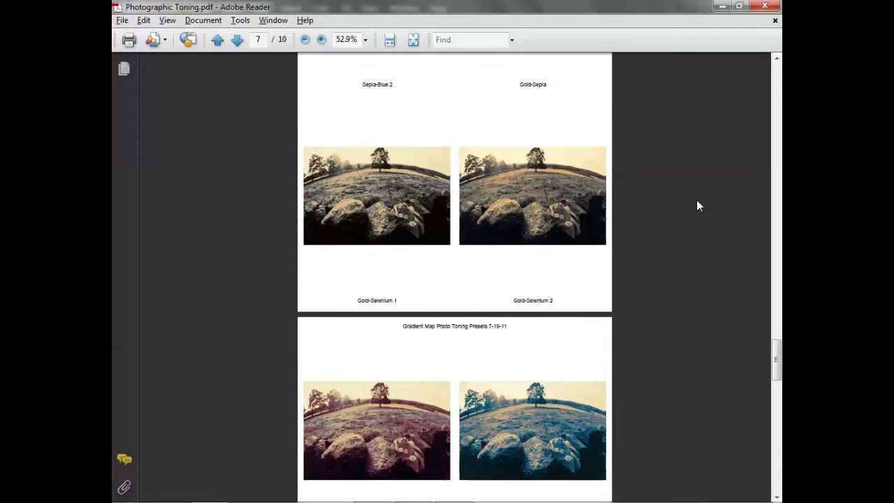
scroll(697, 200, down, 7)
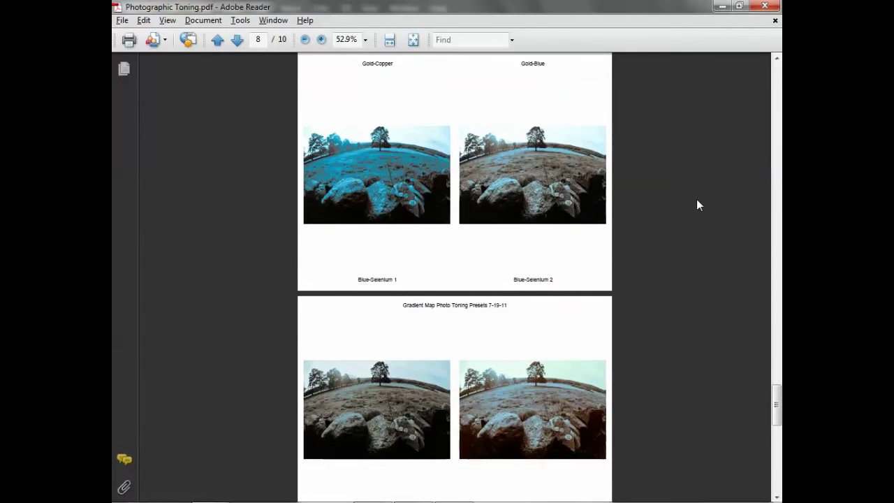
scroll(696, 199, down, 2)
scroll(696, 199, down, 3)
scroll(697, 199, down, 3)
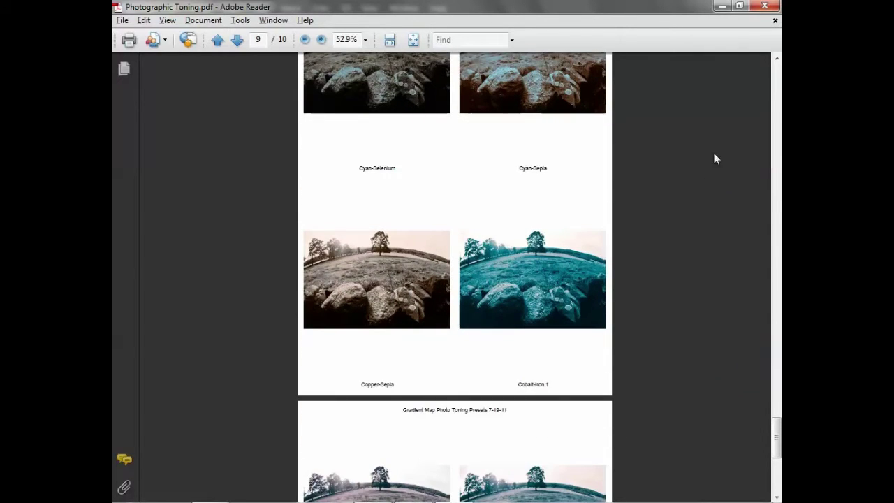
scroll(711, 189, down, 3)
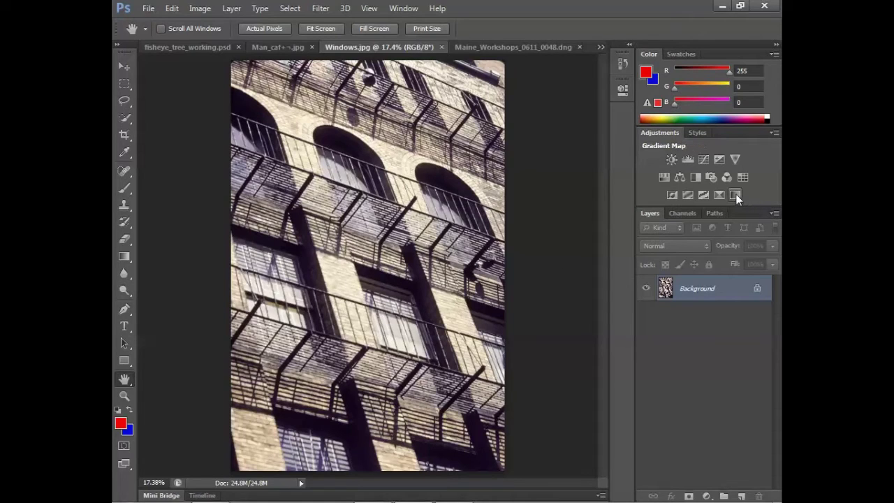
Add a Gradient Map 1 adjustment layer to Windows.jpg, recoloring it with a red-to-blue gradient.
click(707, 496)
click(707, 496)
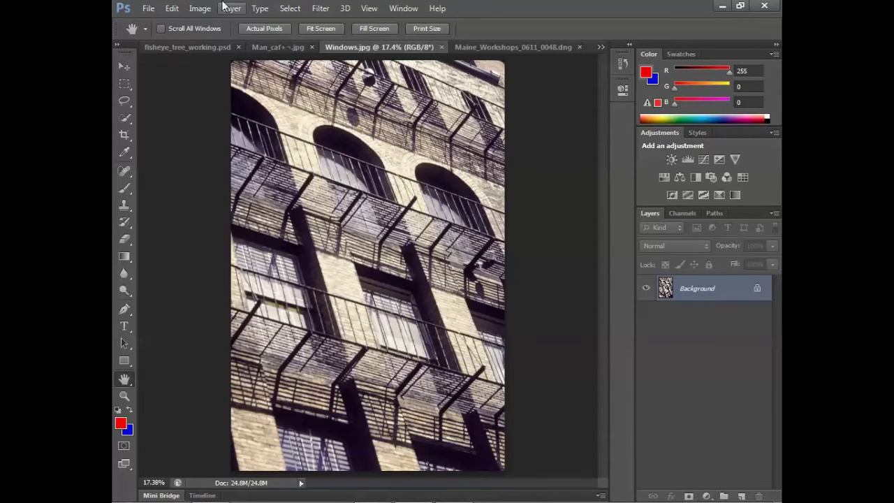
click(200, 8)
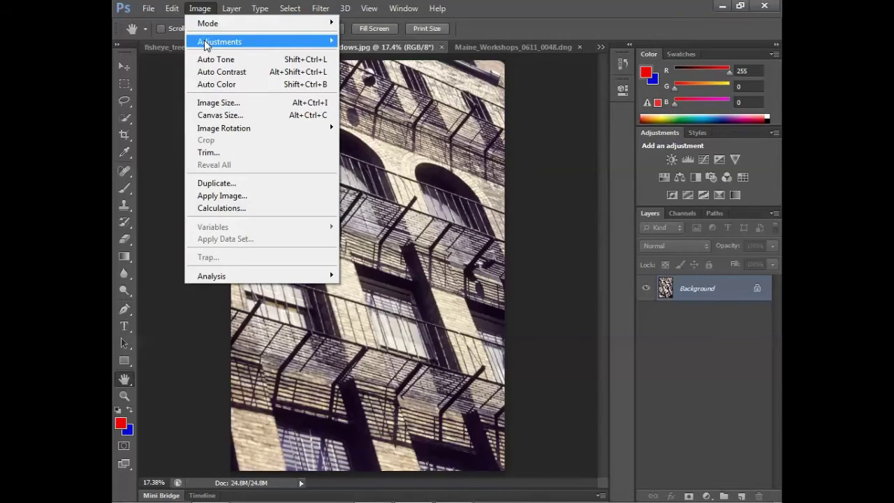
click(198, 8)
click(198, 9)
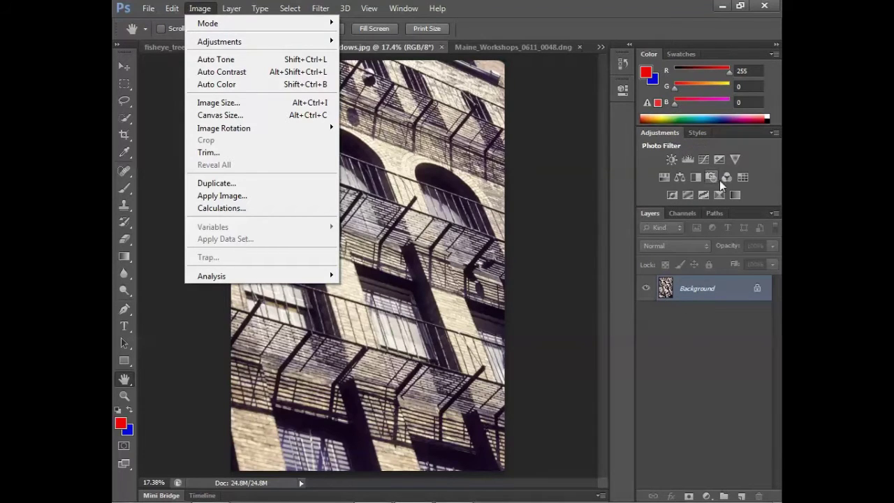
click(735, 195)
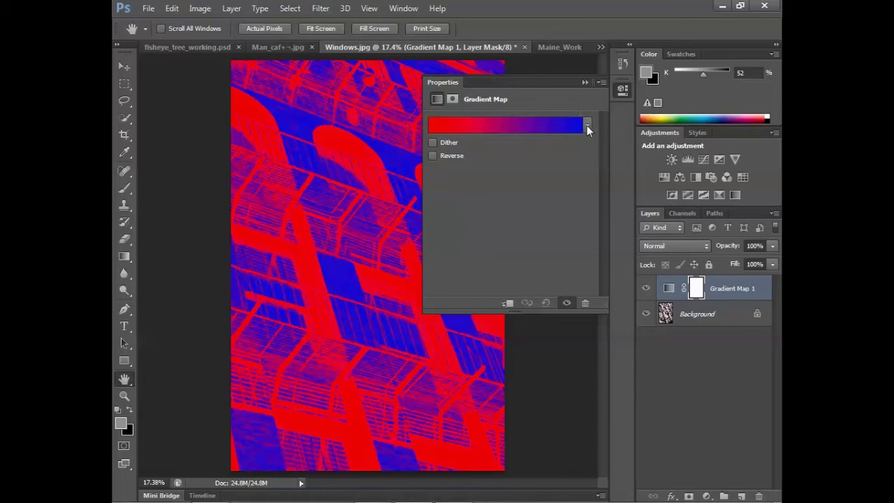
From the Gradient Map's preset picker library menu, choose the Photographic Toning gradient set.
click(588, 127)
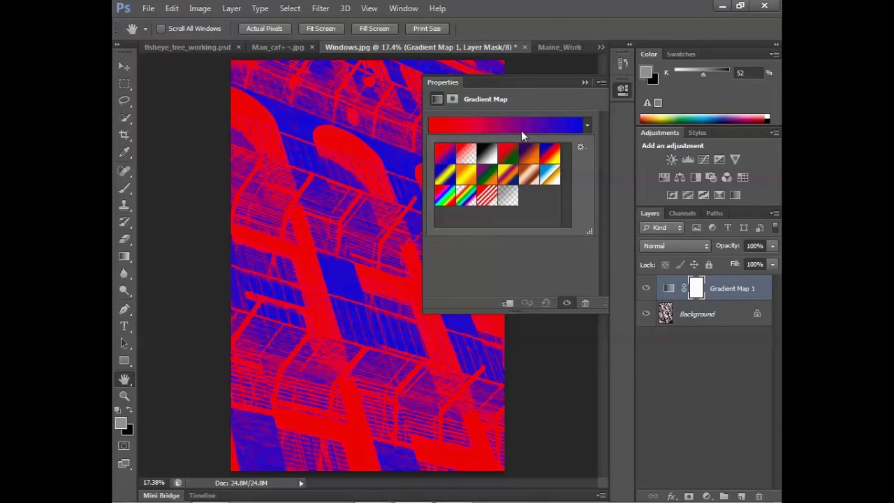
click(579, 148)
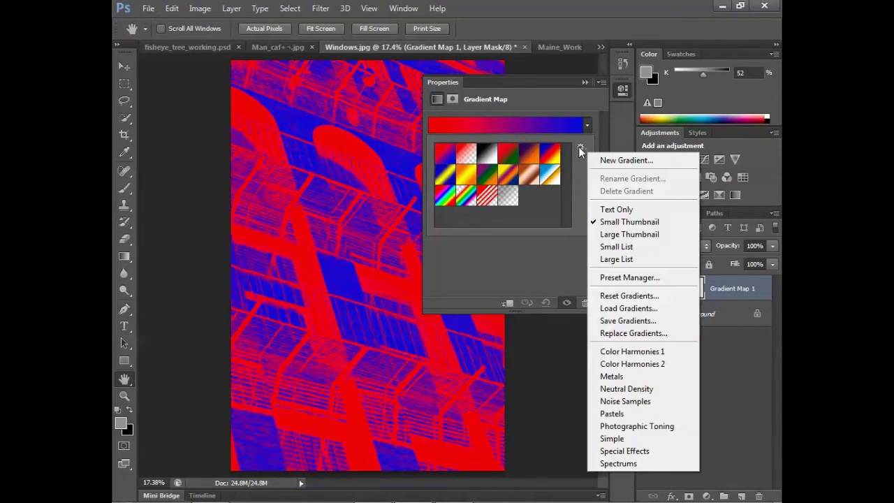
click(636, 428)
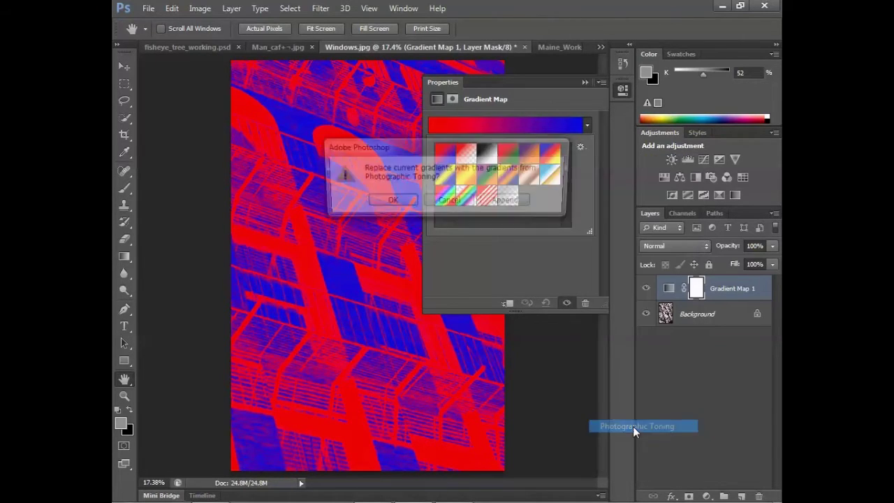
Replace the current gradients with Photographic Toning and show them as an enlarged Small List.
click(393, 201)
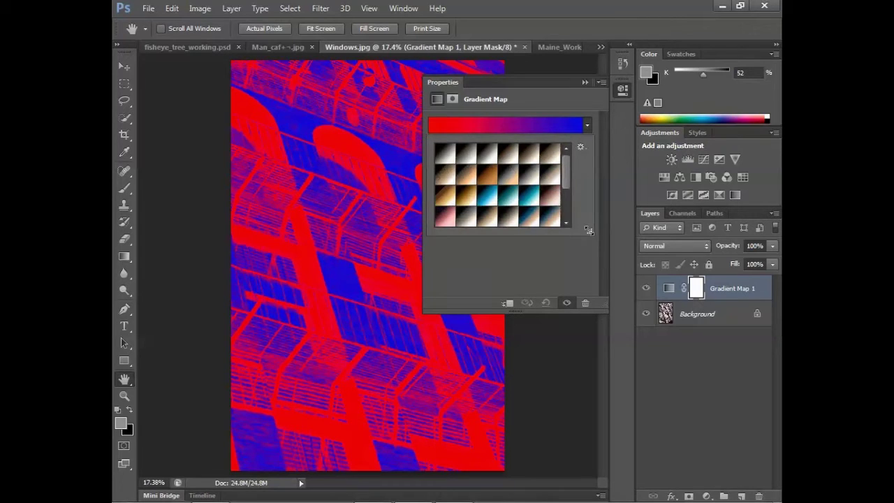
drag(587, 231, 595, 299)
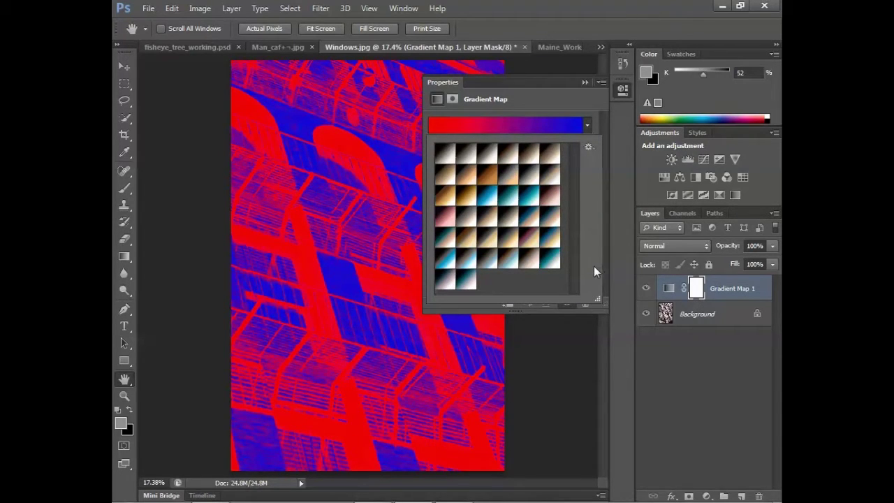
click(589, 148)
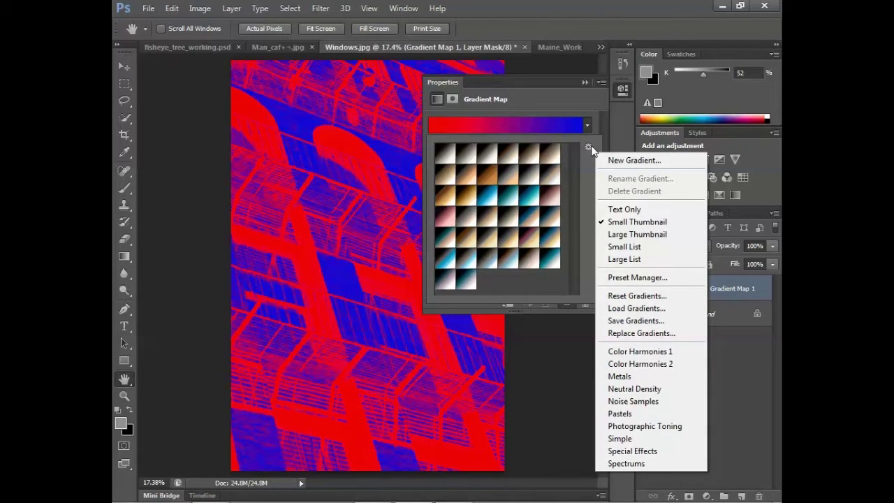
click(634, 249)
drag(597, 300, 602, 464)
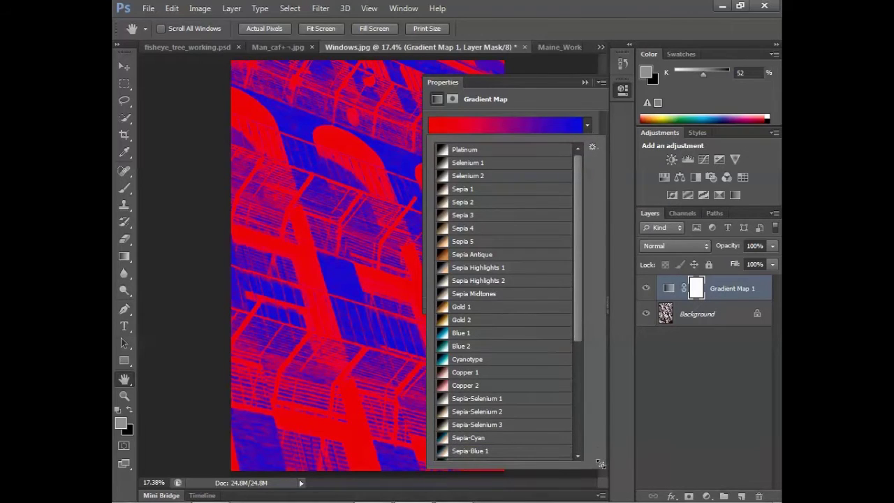
Move the Properties panel off the photo and apply the Platinum toning preset.
drag(492, 87, 595, 109)
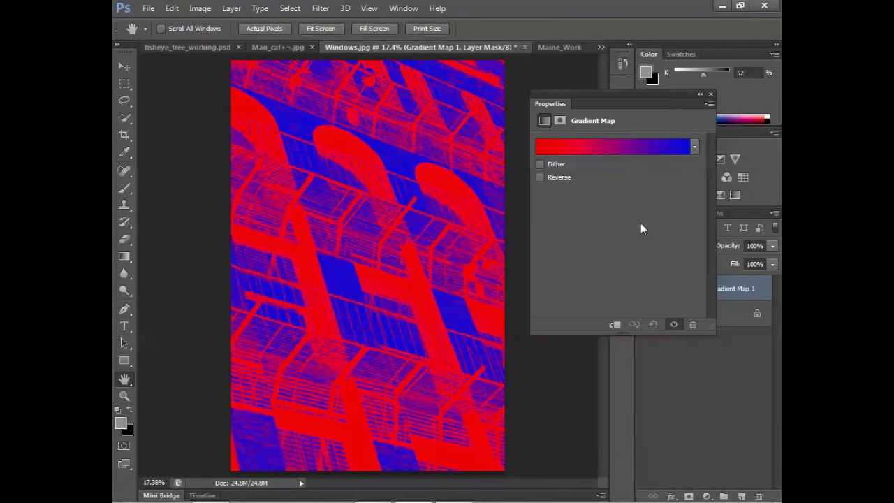
click(693, 150)
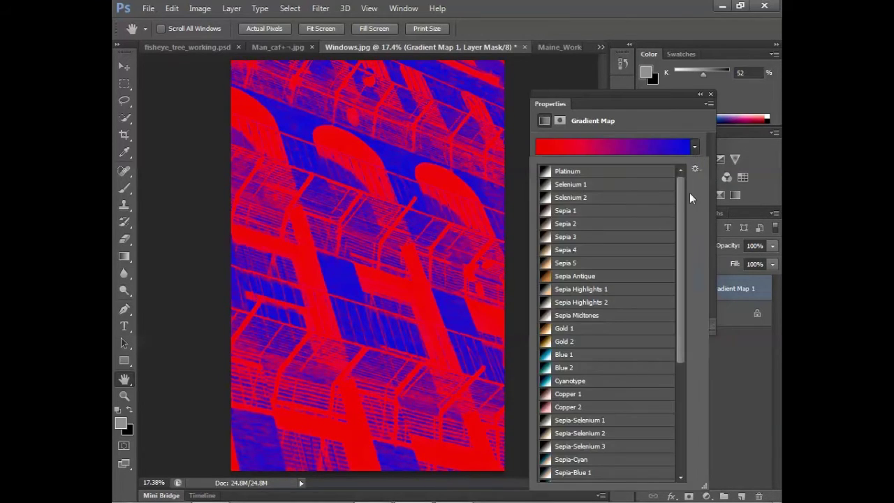
click(570, 179)
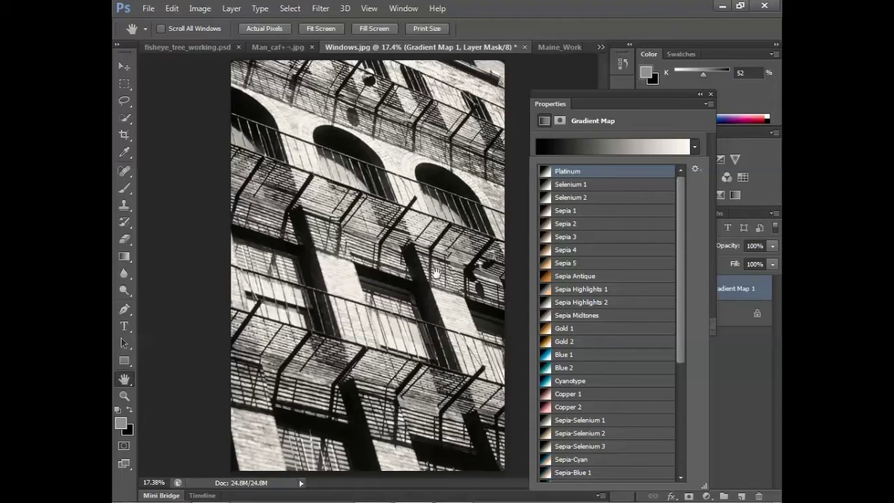
Preview the Selenium 1–2, Sepia 1–5, Sepia Antique, Highlights and Midtones presets on the photo.
click(586, 184)
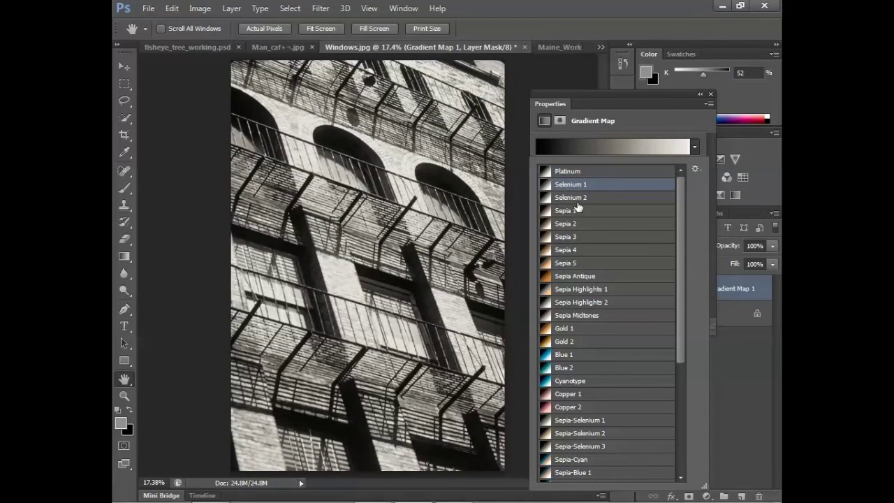
click(580, 198)
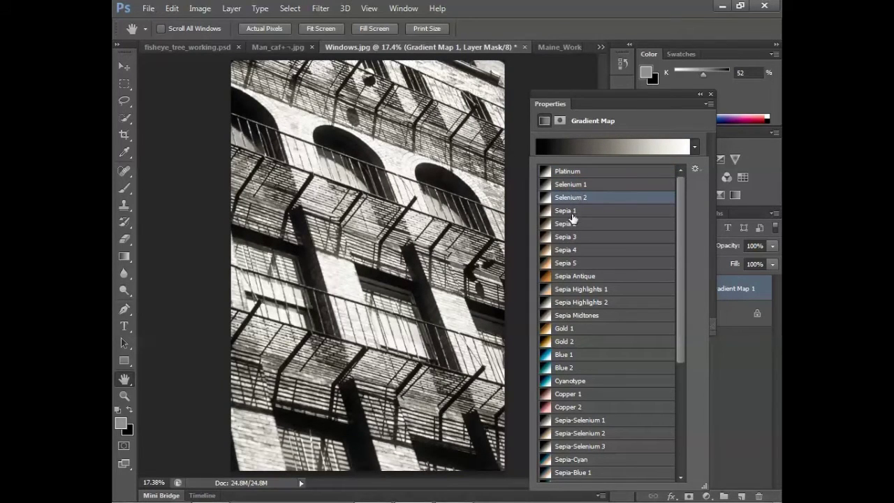
click(577, 212)
click(577, 223)
click(578, 237)
click(578, 250)
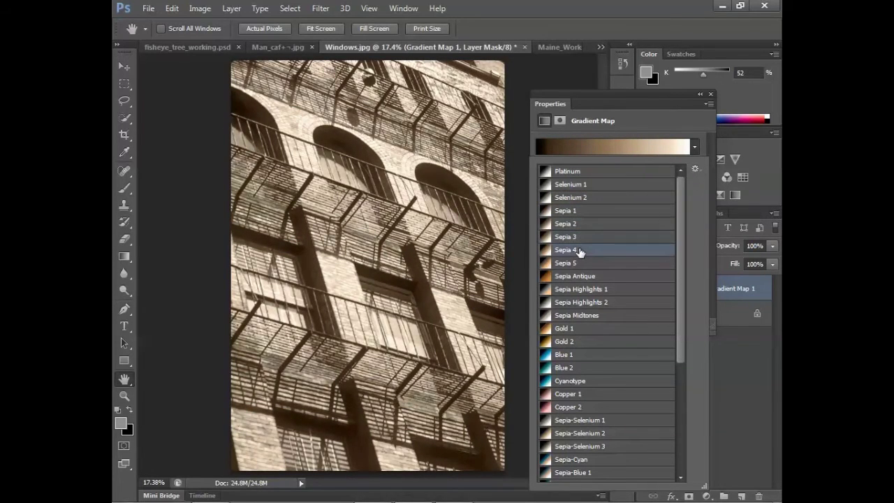
click(577, 263)
click(580, 224)
click(579, 211)
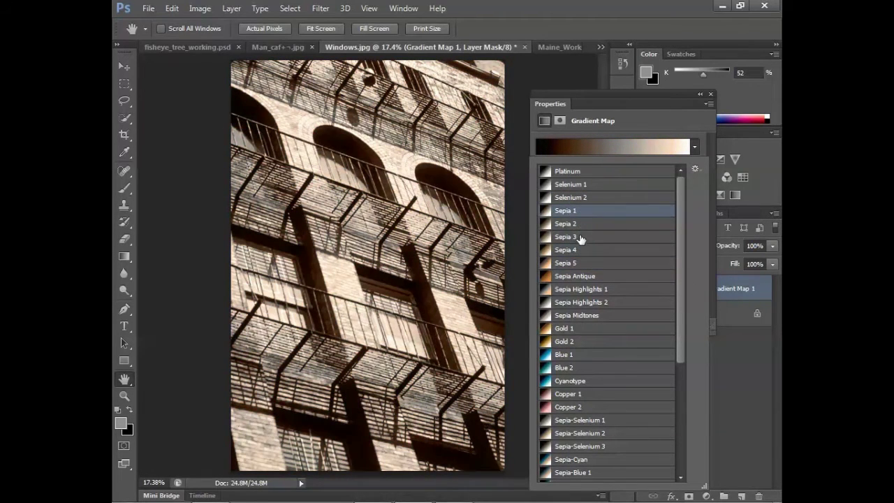
click(579, 225)
click(580, 238)
click(582, 250)
click(583, 263)
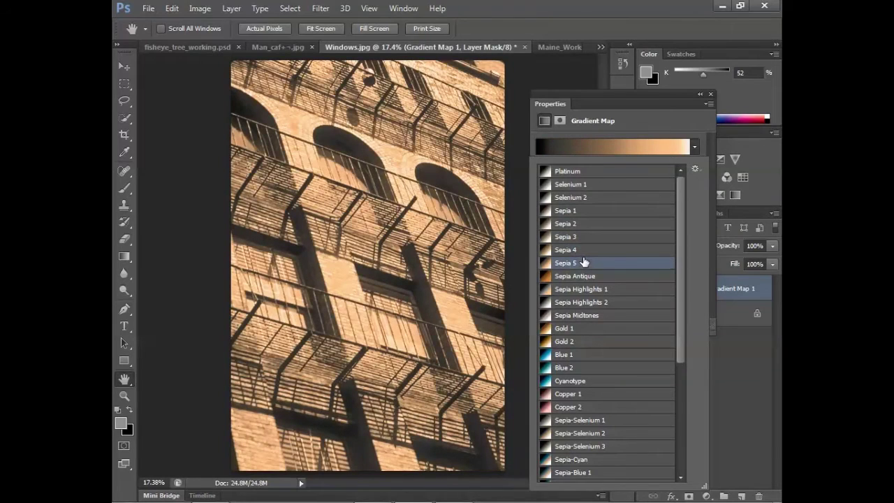
click(580, 276)
click(580, 289)
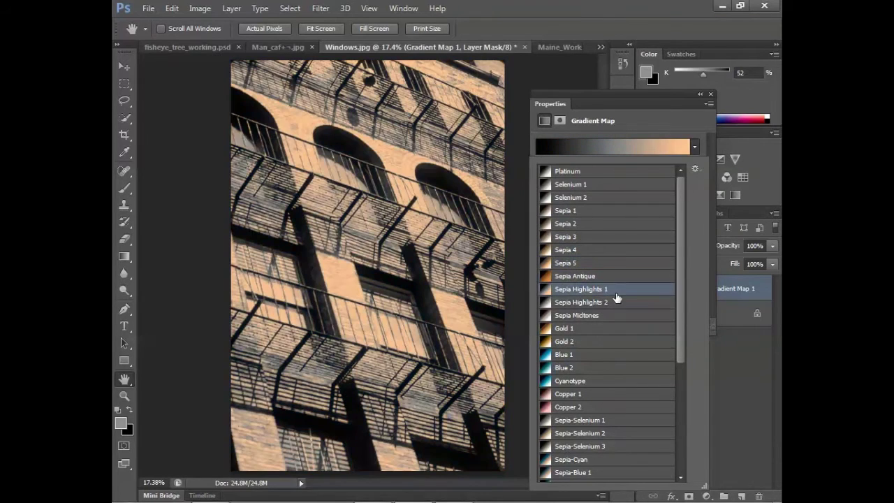
click(589, 302)
click(582, 316)
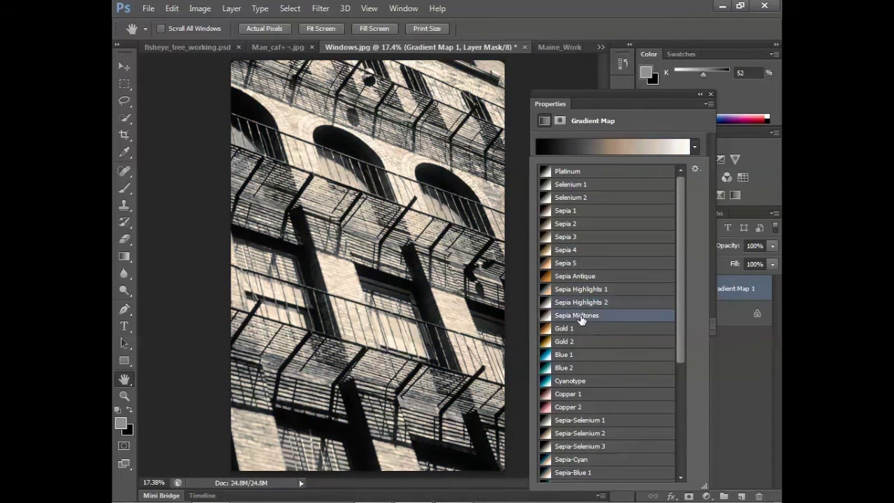
Preview Gold 1, Blue 1, Cyanotype, Copper 1, Sepia-Selenium, Sepia-Cyan, Gold-Sepia, Gold-Blue and Blue-Selenium 1 presets.
click(578, 330)
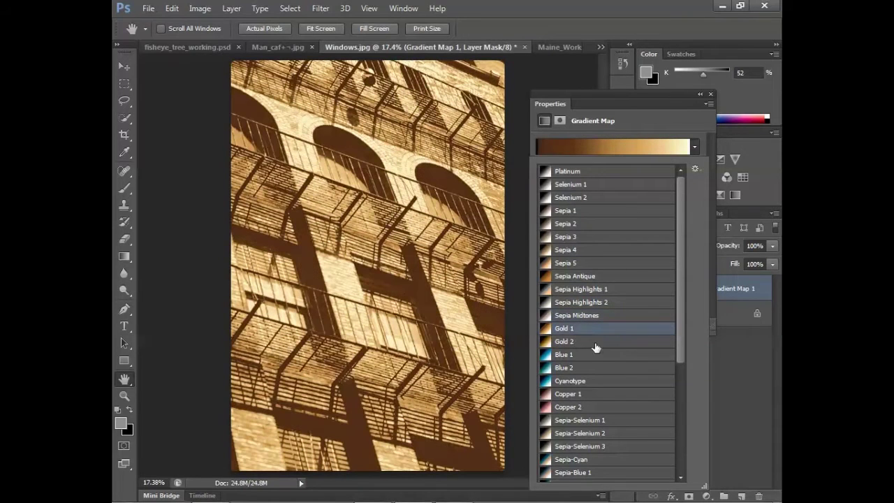
click(583, 355)
click(604, 380)
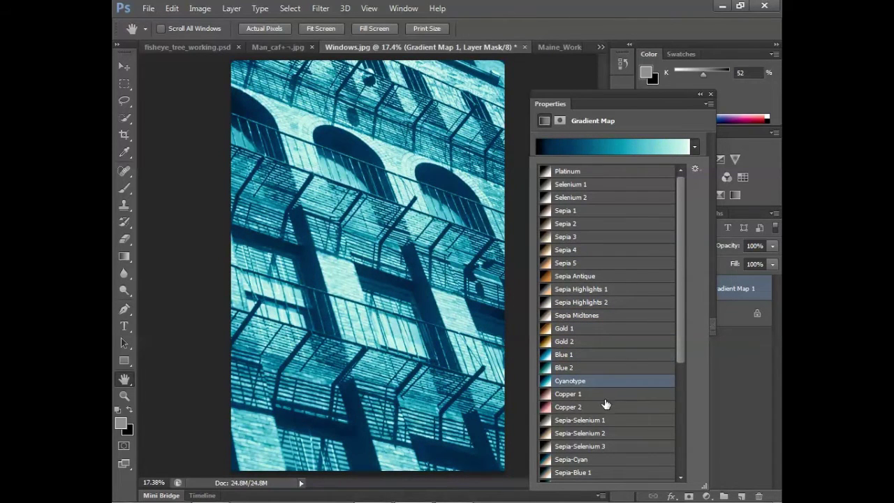
click(602, 398)
click(606, 421)
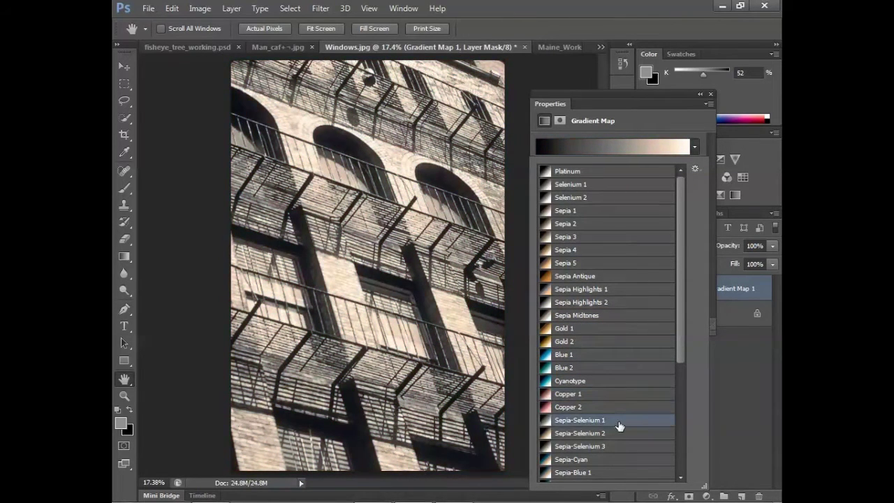
scroll(606, 434, down, 5)
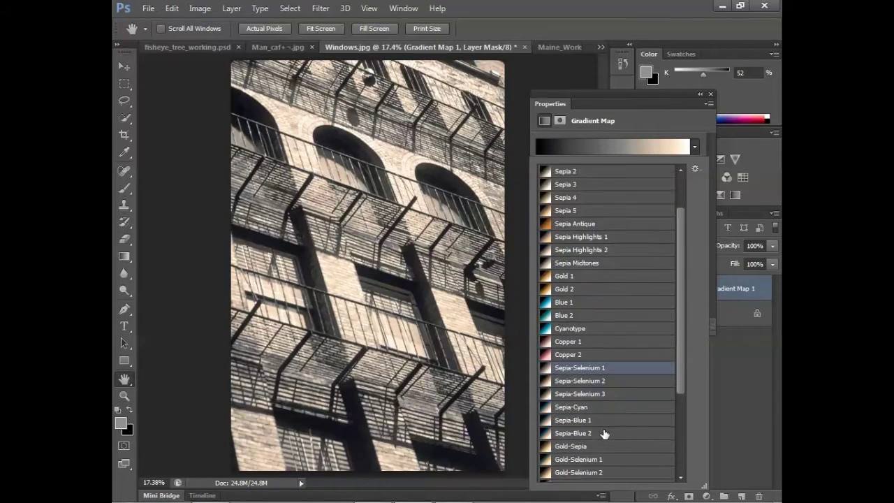
scroll(605, 433, down, 2)
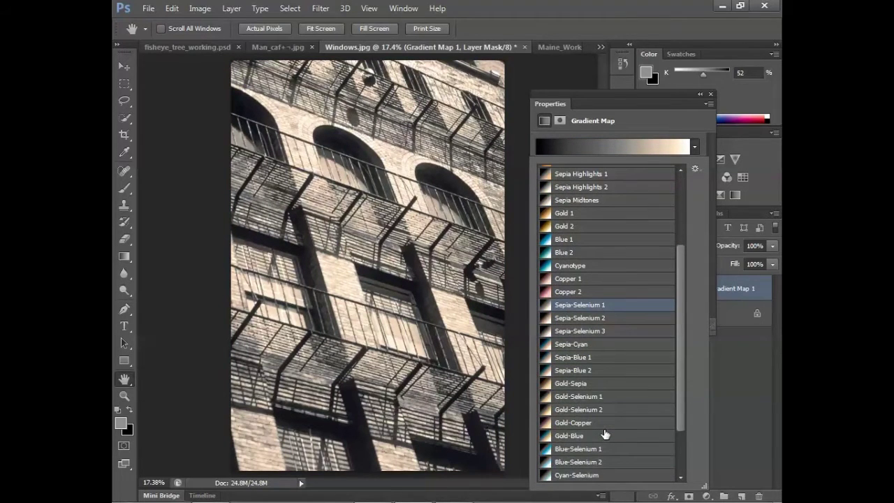
click(593, 345)
click(594, 360)
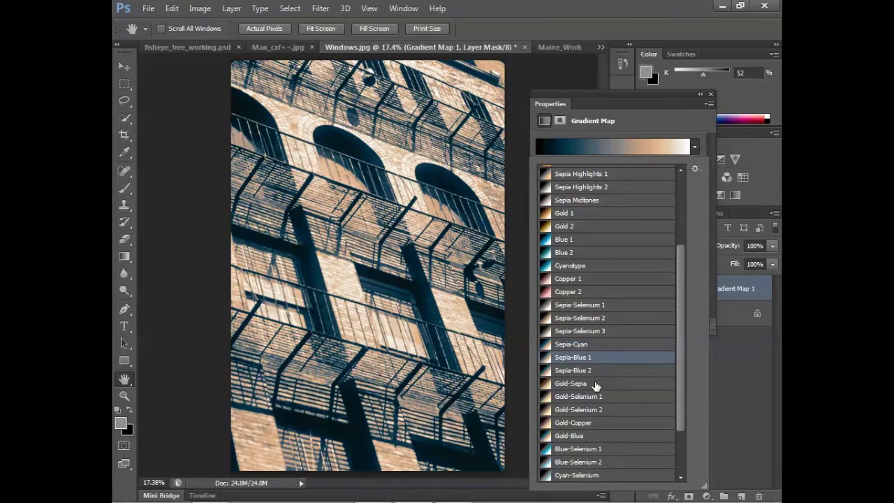
click(600, 386)
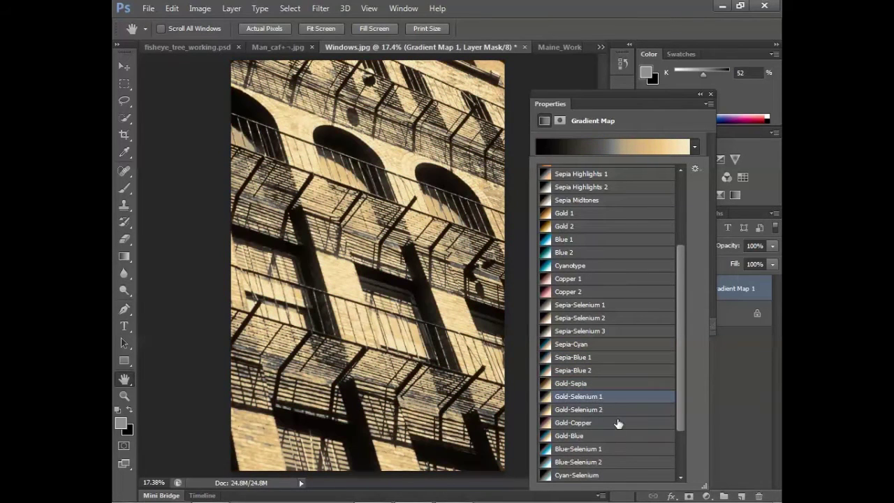
click(598, 413)
click(599, 424)
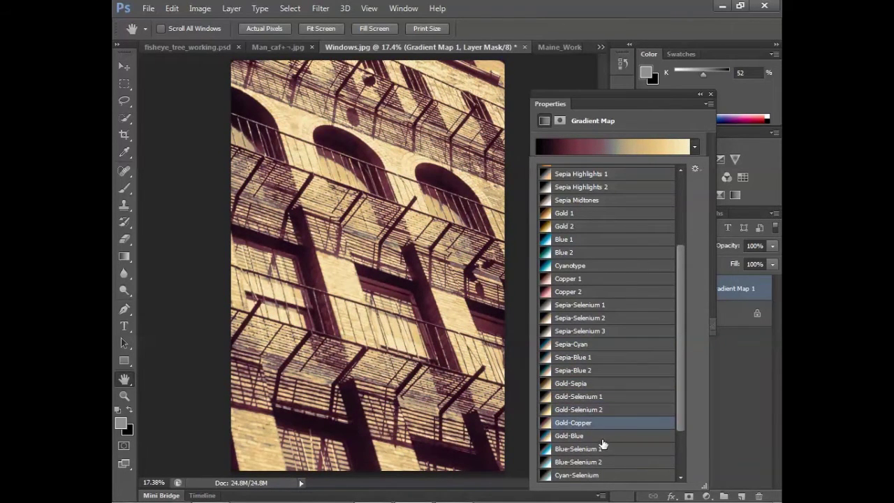
click(603, 436)
click(619, 450)
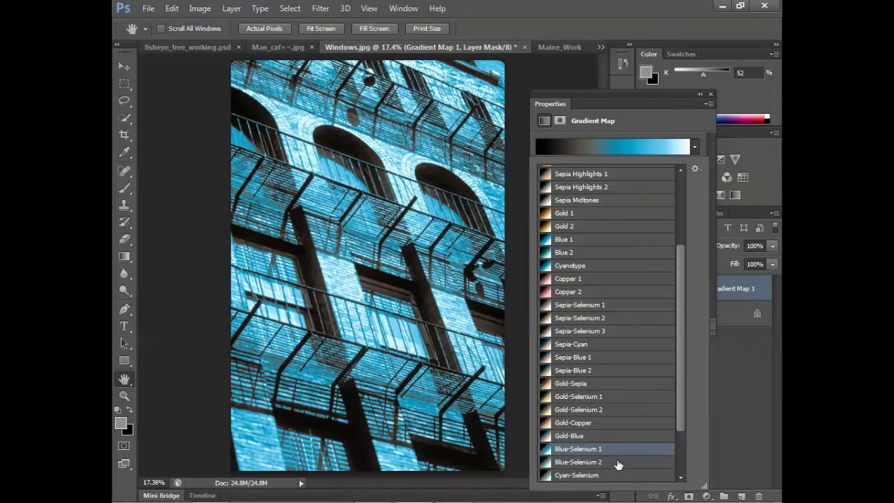
Compare Blue-Selenium 2 and Cobalt-Iron 1–3, settling on Cobalt-Iron 3 and closing the picker.
scroll(623, 475, down, 1)
click(623, 434)
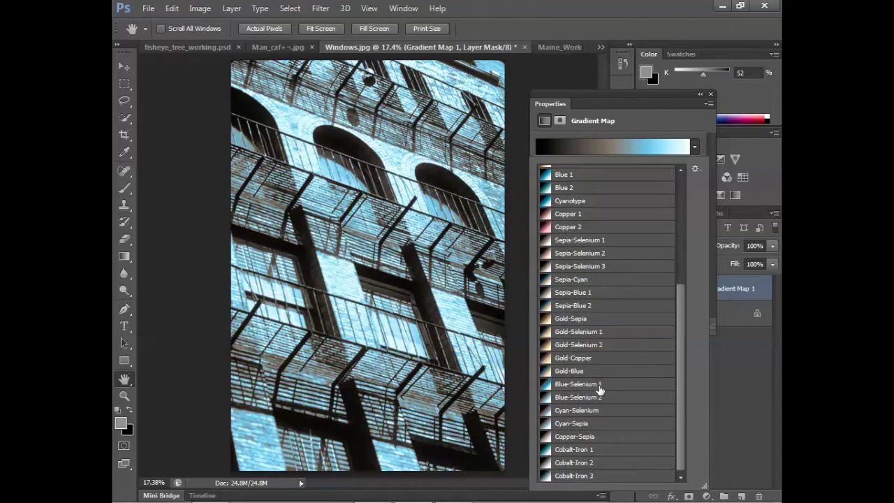
scroll(599, 389, down, 1)
click(584, 450)
click(570, 464)
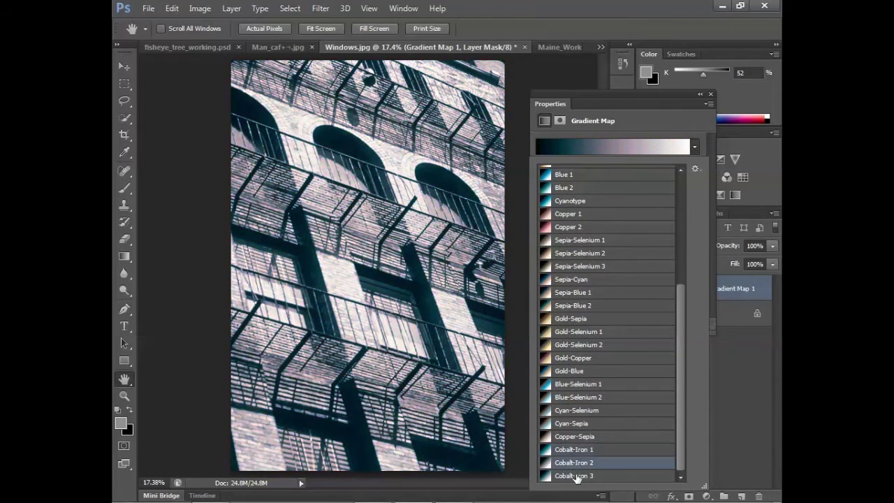
click(574, 476)
click(579, 449)
click(580, 462)
click(579, 476)
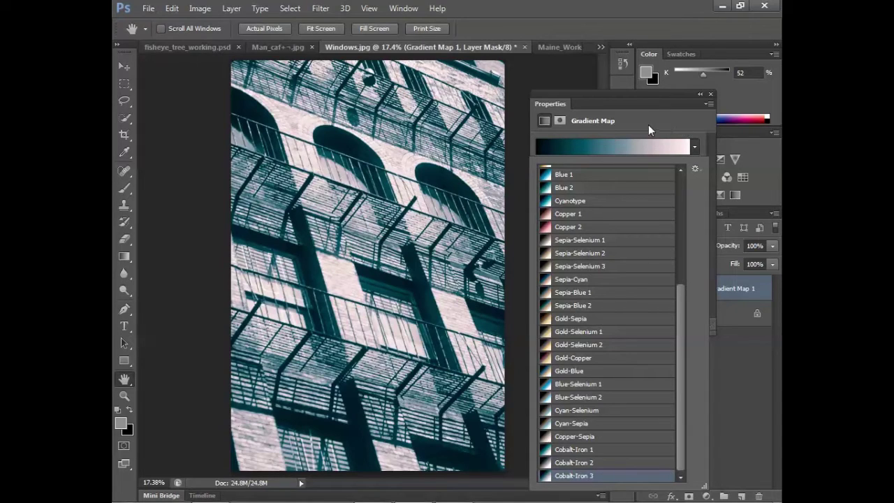
click(694, 148)
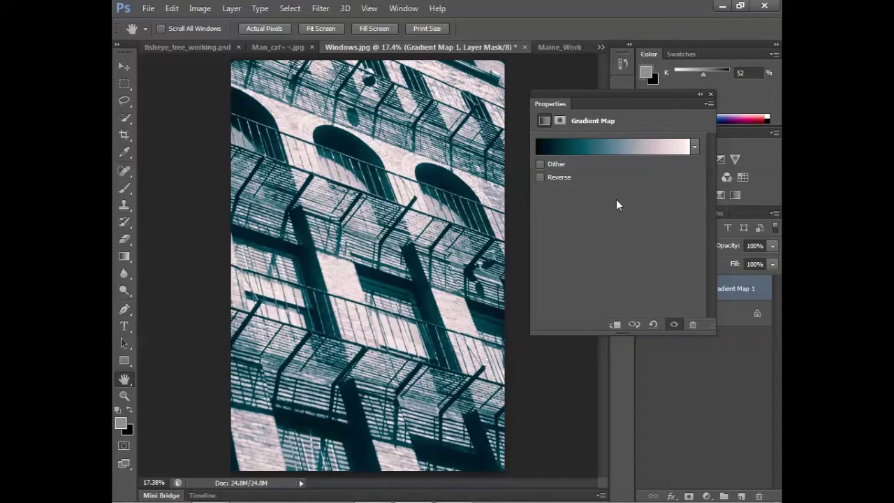
click(619, 145)
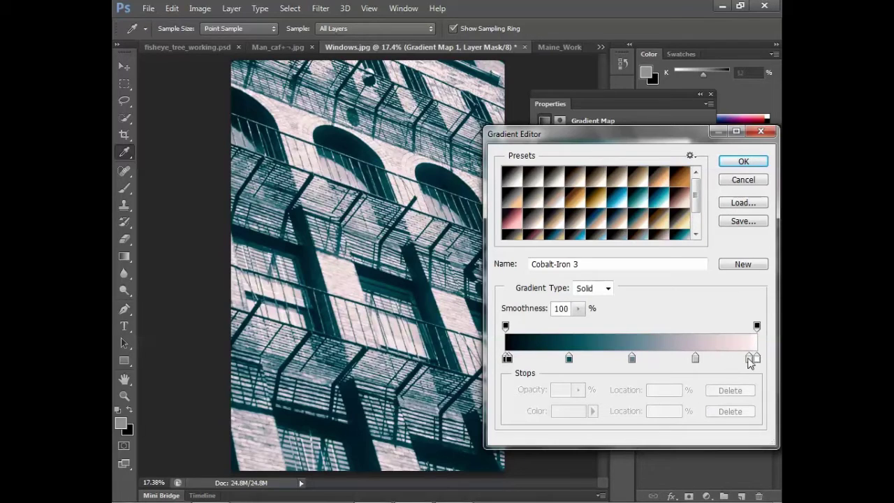
click(743, 178)
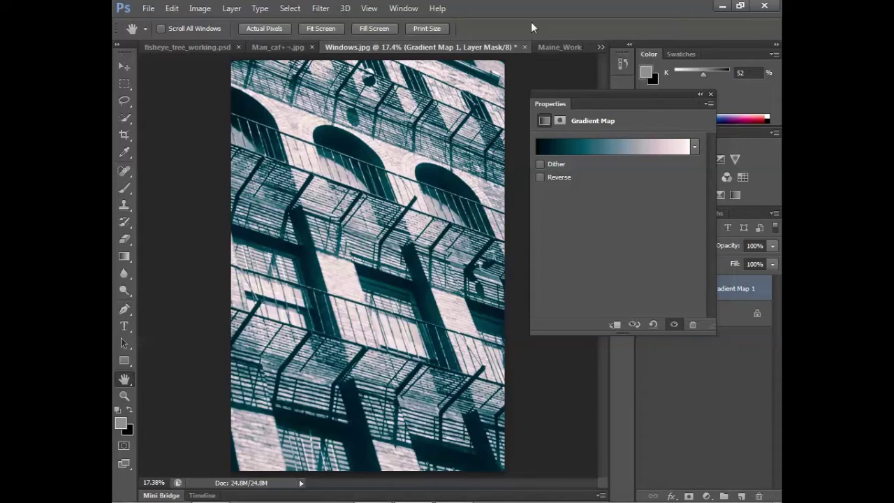
Reset the workspace to the Essentials layout.
click(412, 14)
mouse_move(465, 26)
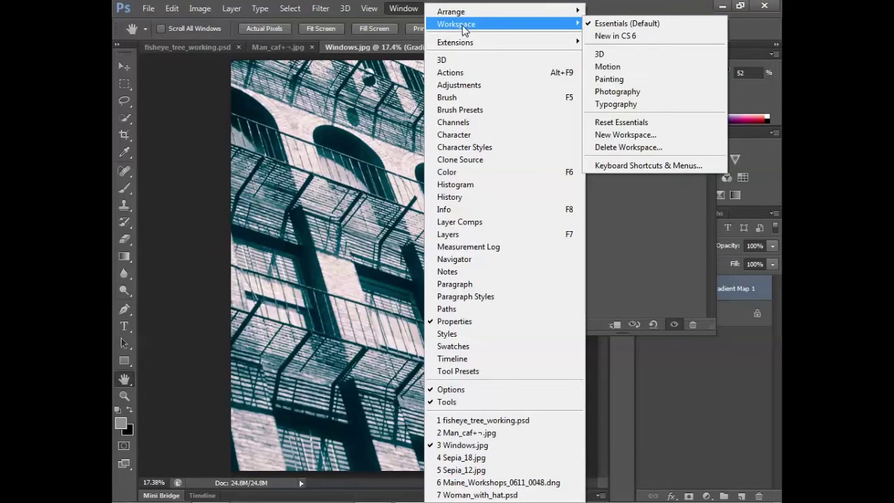
click(630, 122)
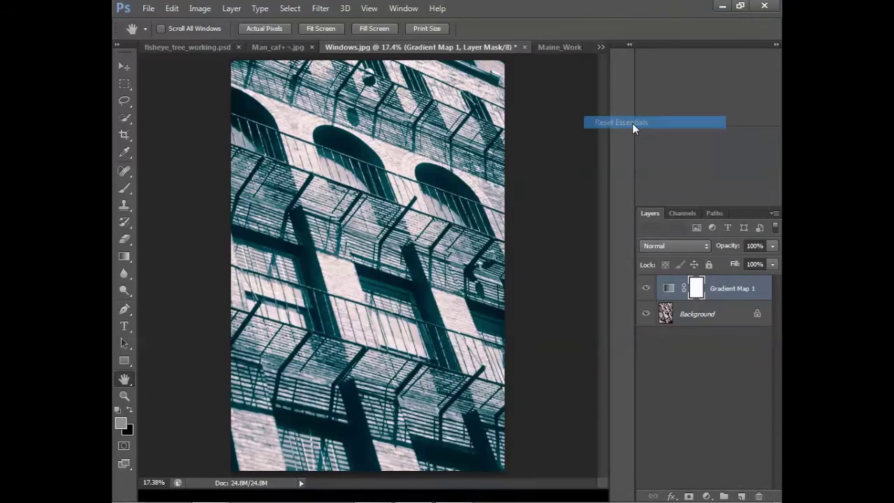
Switch to Sepia_12.jpg and then to the Sepia_18.jpg group photo via the document list.
click(600, 48)
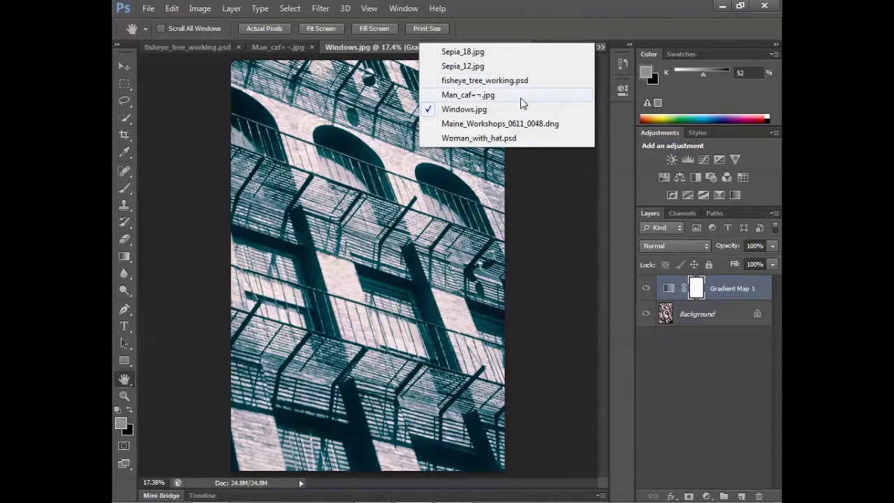
click(487, 66)
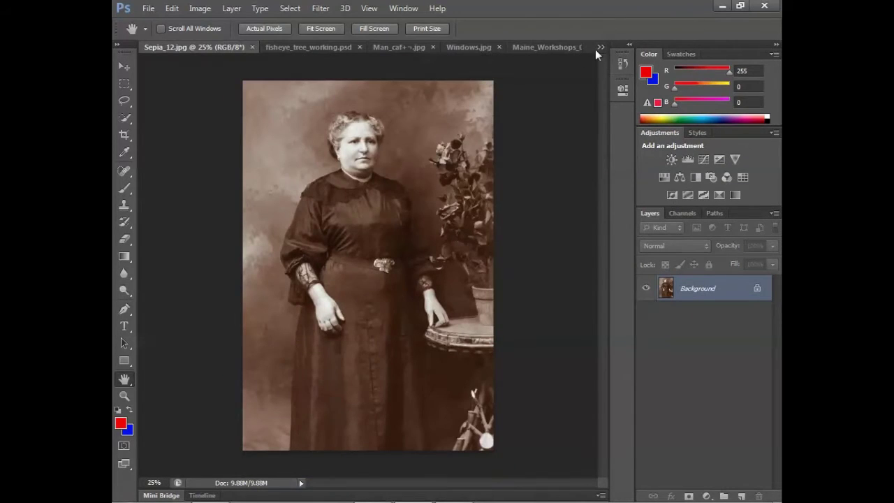
click(599, 48)
click(511, 54)
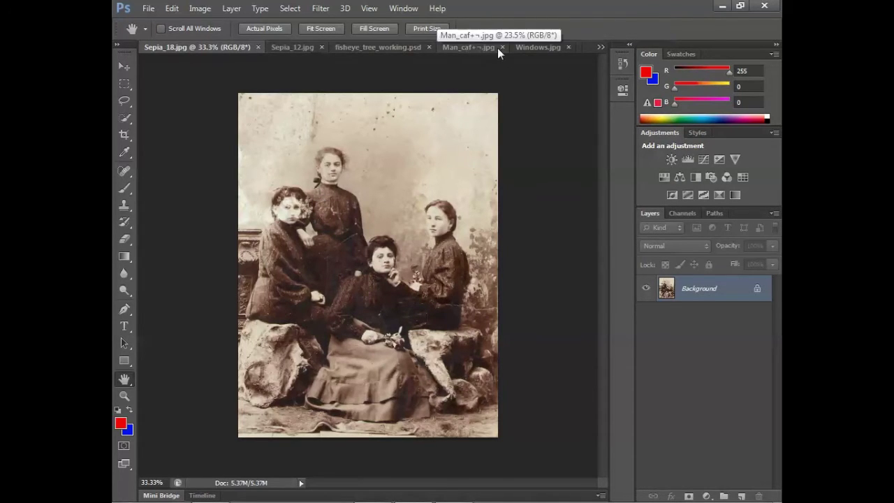
Back on Windows.jpg, open its Cobalt-Iron 3 gradient in the Gradient Editor and select the 75% stop.
click(531, 47)
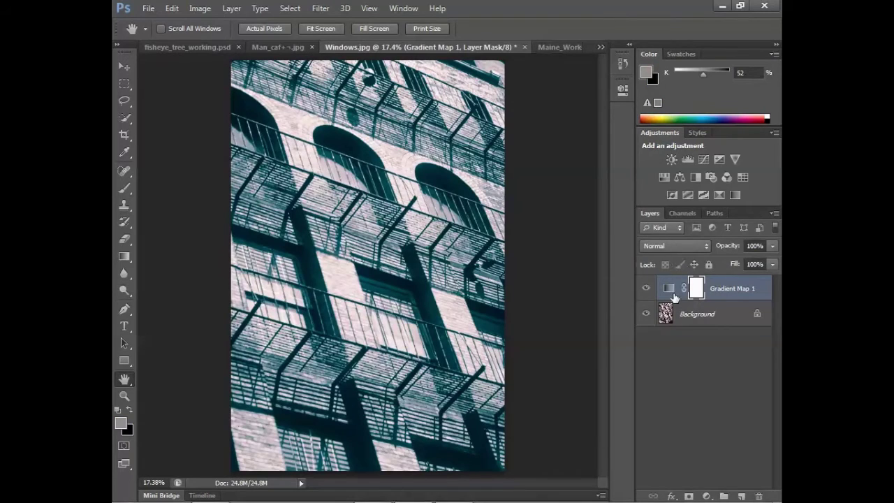
double_click(669, 288)
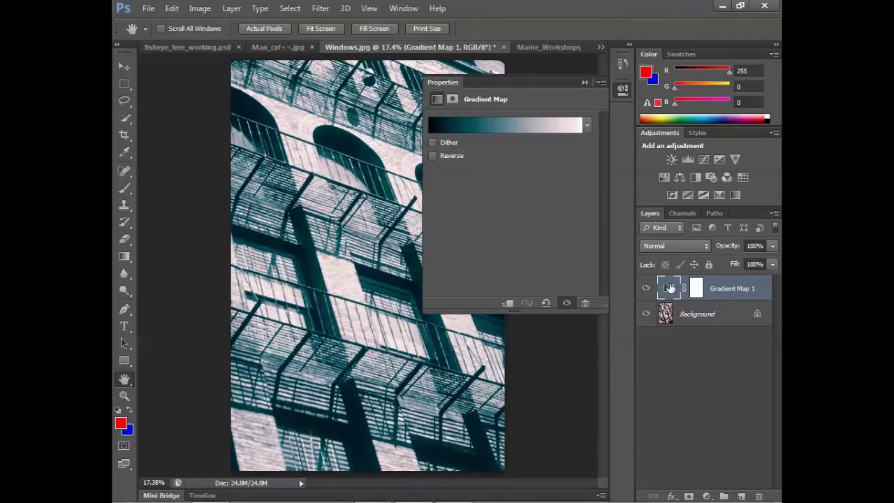
click(506, 125)
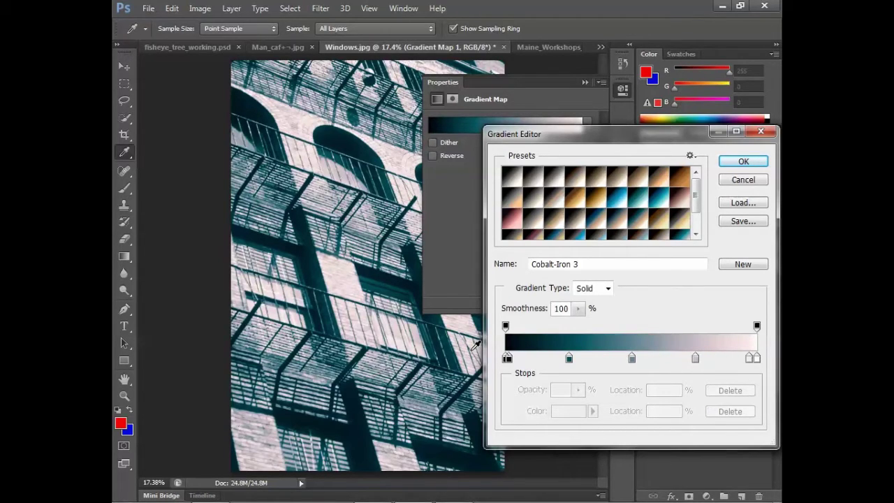
click(695, 362)
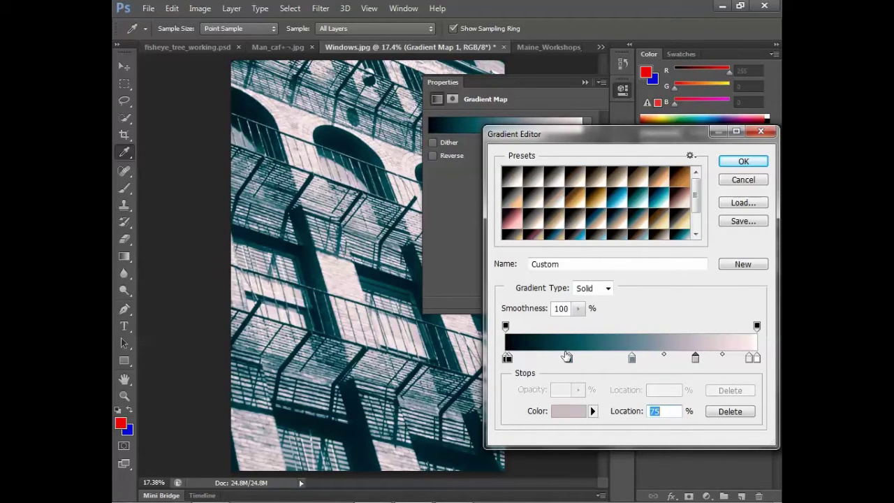
double_click(633, 359)
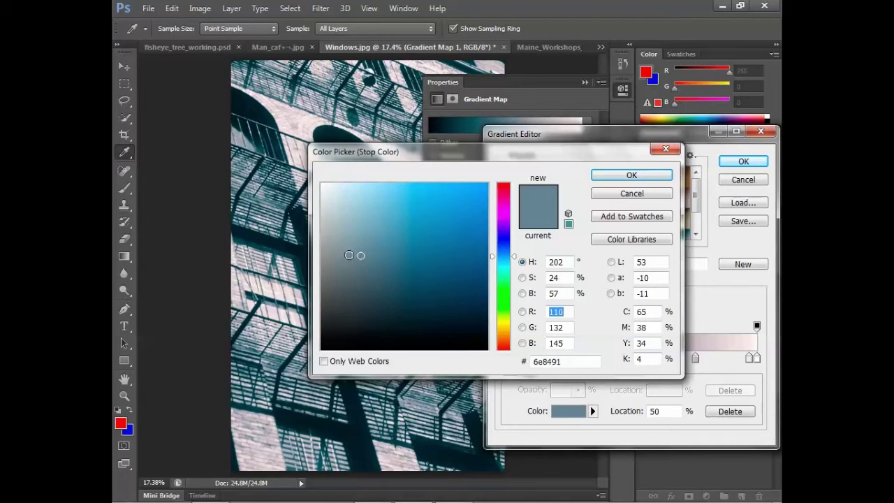
Close the stop colour picker, nudge the dark teal stop, and open the 22% stop's colour 284d56.
click(608, 195)
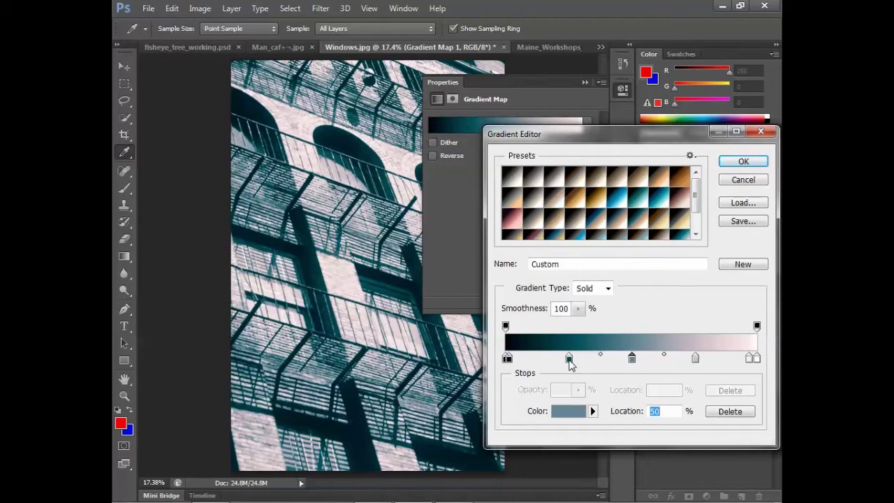
mouse_move(570, 359)
mouse_down()
mouse_move(543, 360)
mouse_move(584, 361)
mouse_move(542, 361)
mouse_move(570, 361)
mouse_up()
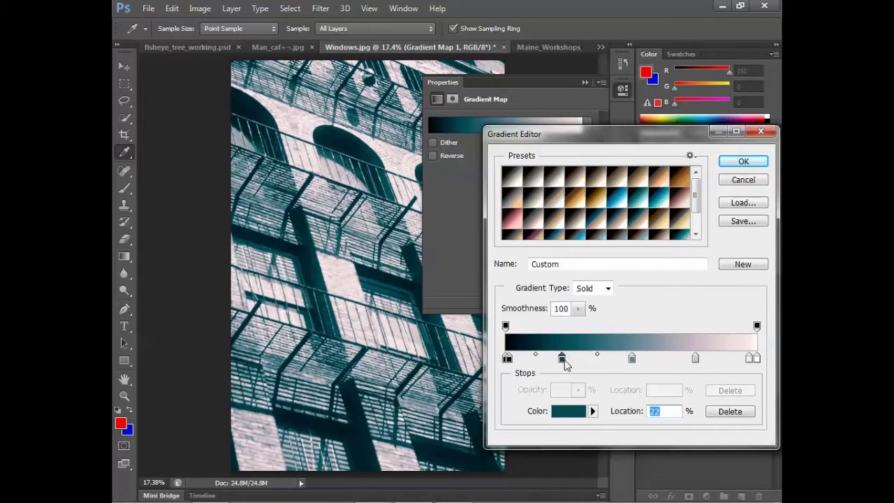
double_click(563, 359)
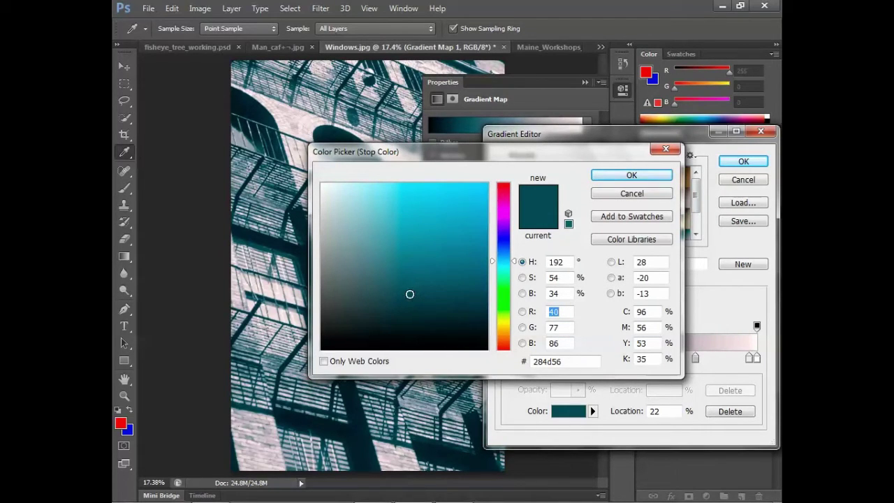
Try several greyer, brighter and darker teal shades for the 22% stop, then cancel both dialogs.
click(440, 293)
click(386, 292)
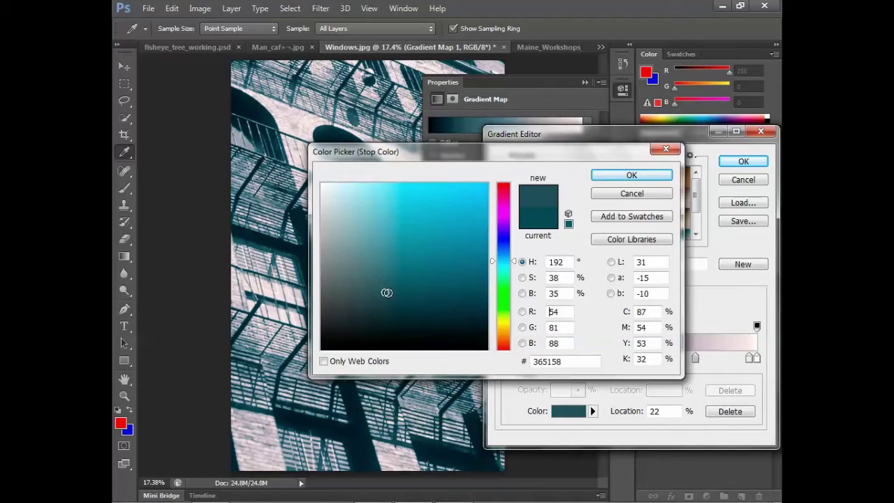
click(388, 242)
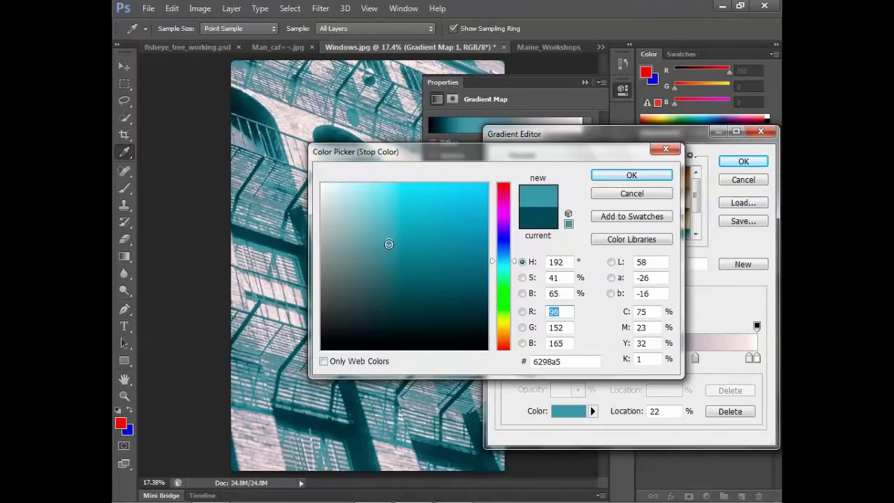
click(394, 316)
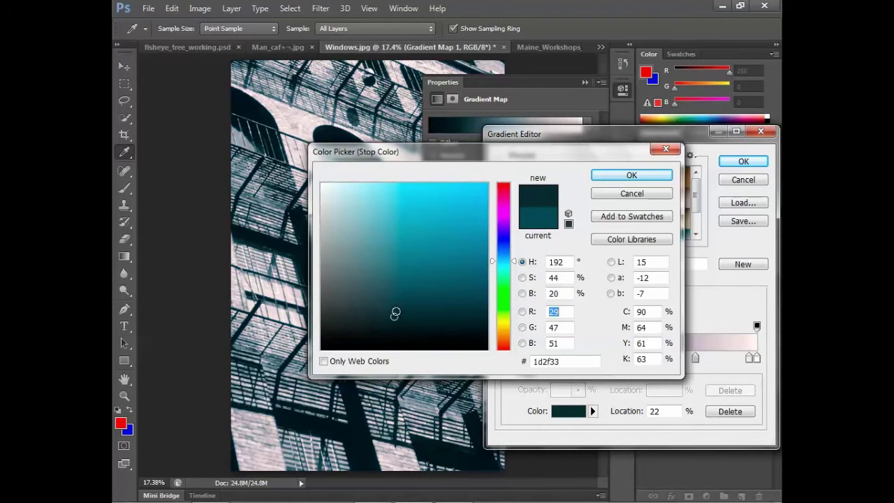
click(393, 281)
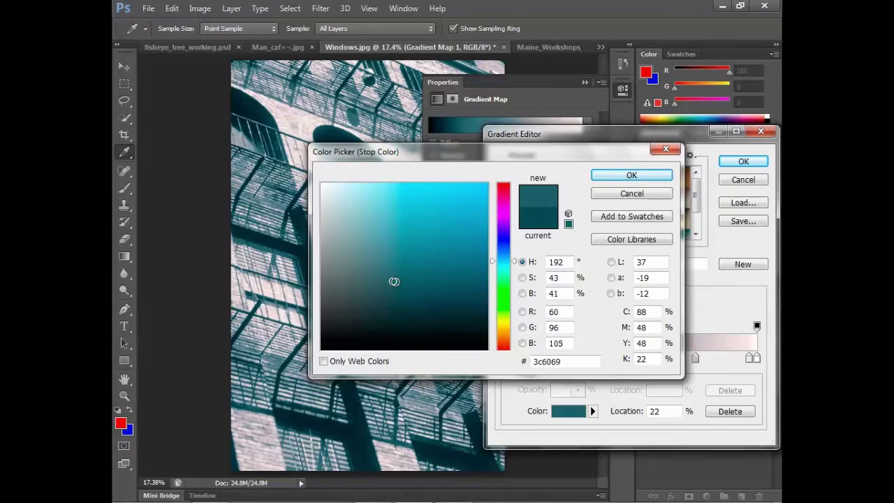
click(399, 281)
mouse_move(397, 282)
mouse_down()
mouse_move(378, 283)
mouse_move(408, 278)
mouse_up()
click(396, 278)
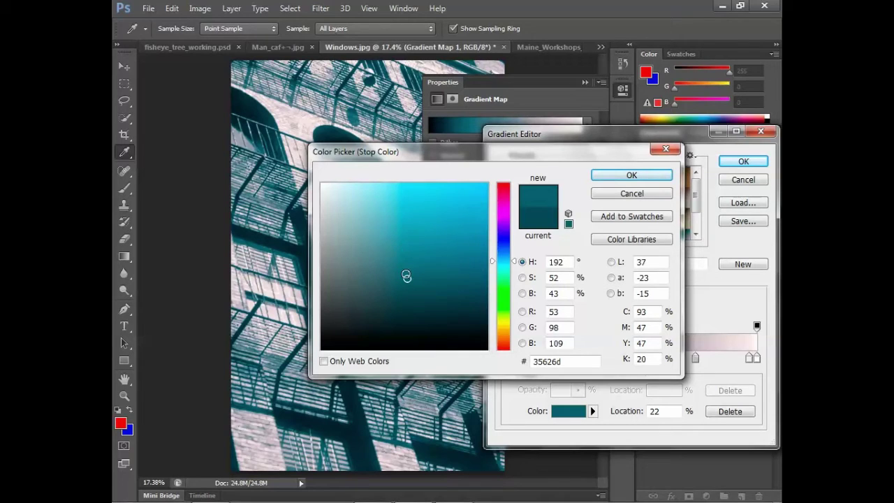
click(633, 195)
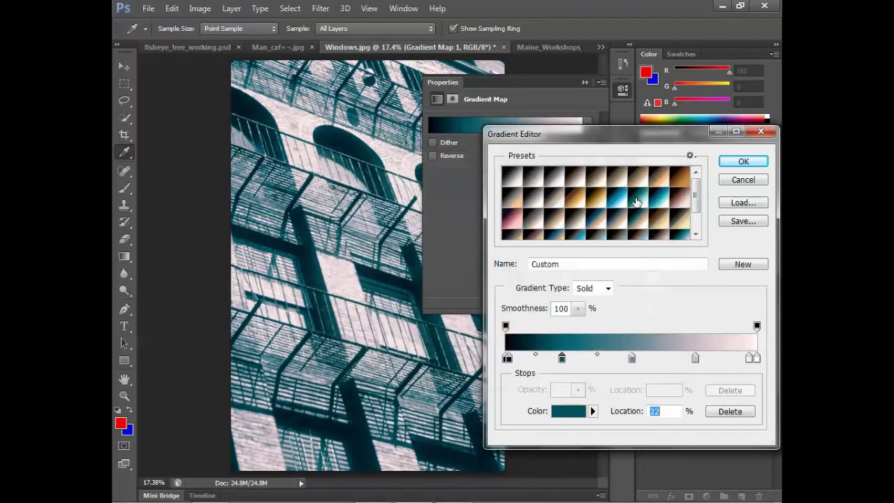
click(745, 181)
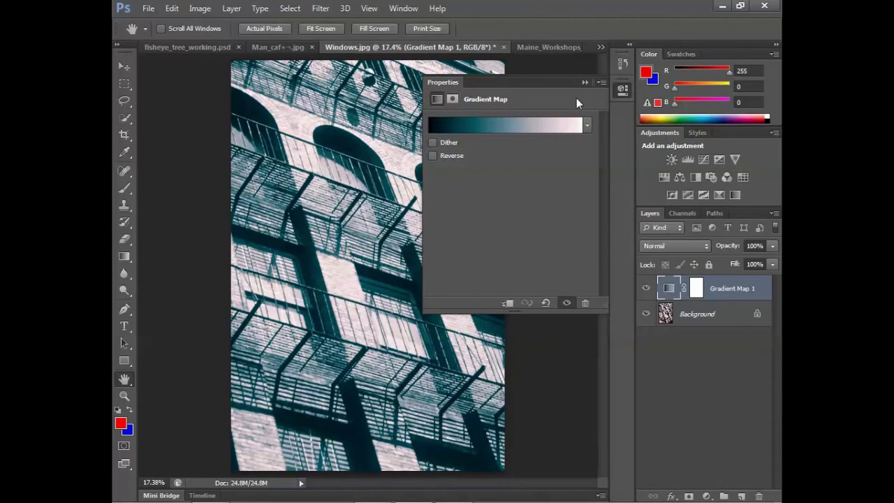
Switch to the café photo, add a black-to-white Gradient Map layer, and move its Properties panel aside.
click(586, 83)
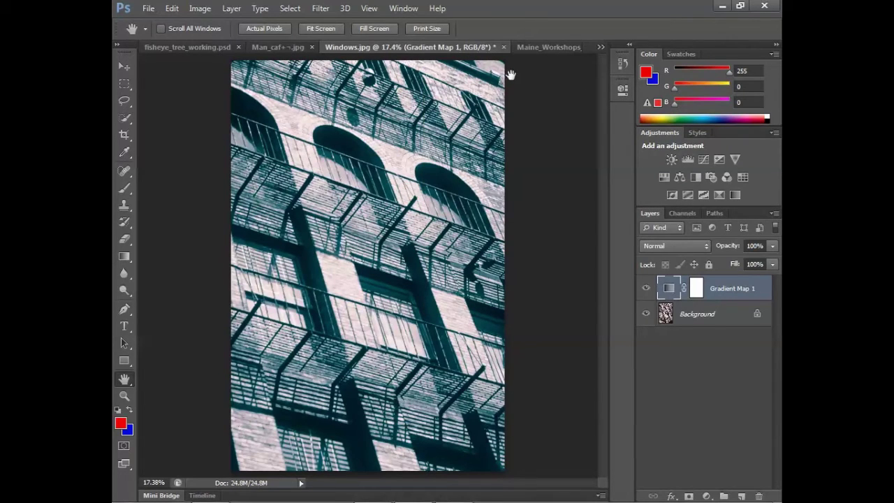
click(279, 47)
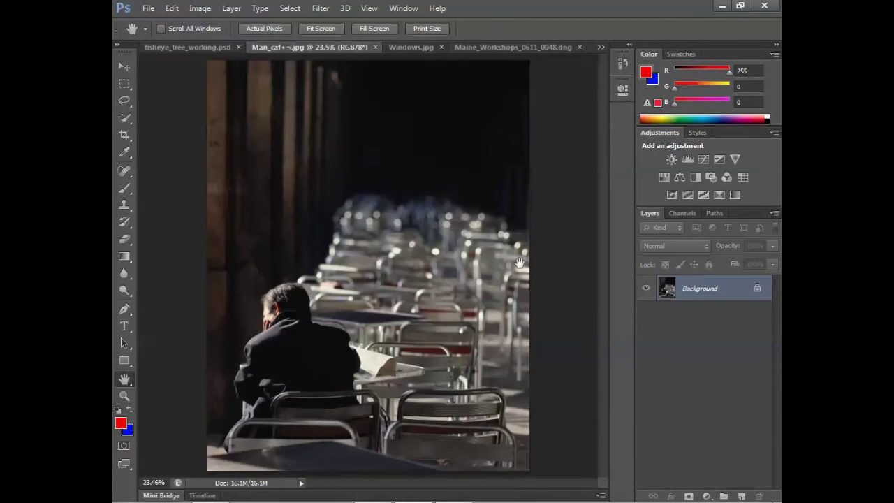
click(723, 195)
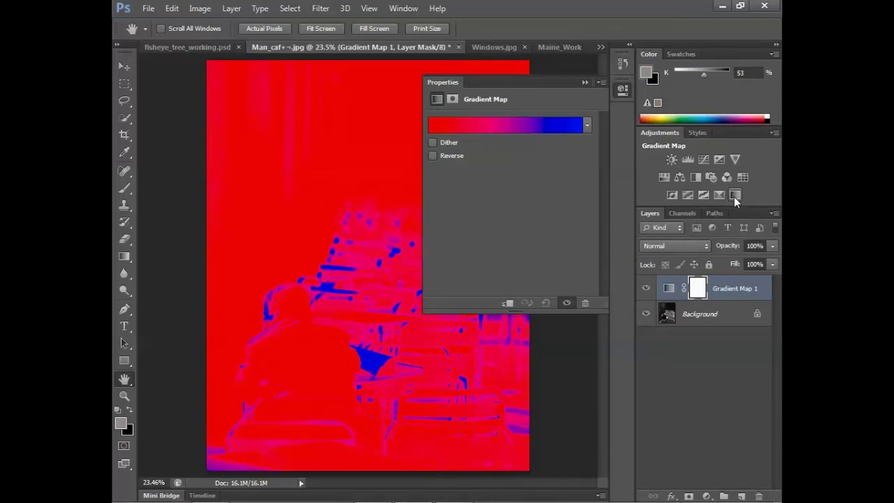
click(587, 125)
drag(446, 83, 533, 98)
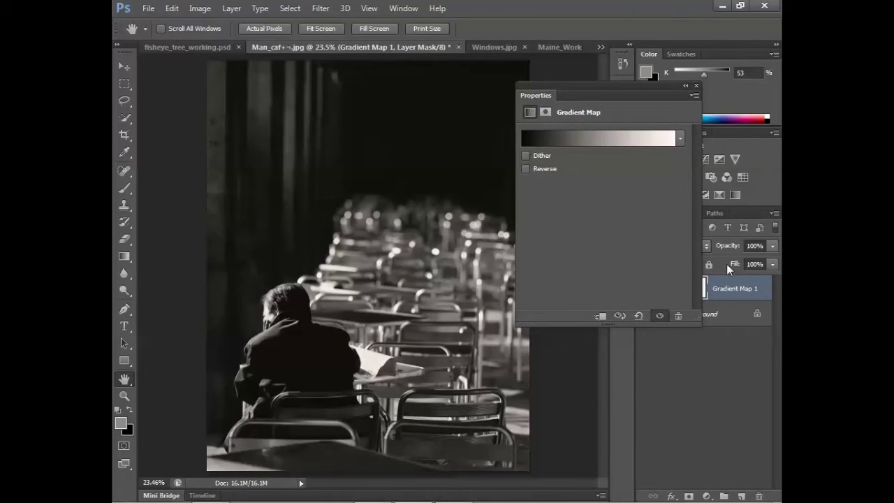
Preview Platinum, Selenium 2, Sepia 3, Gold 1–2, Cyanotype, Copper 2 and Sepia-Selenium 1 on the café photo.
click(679, 139)
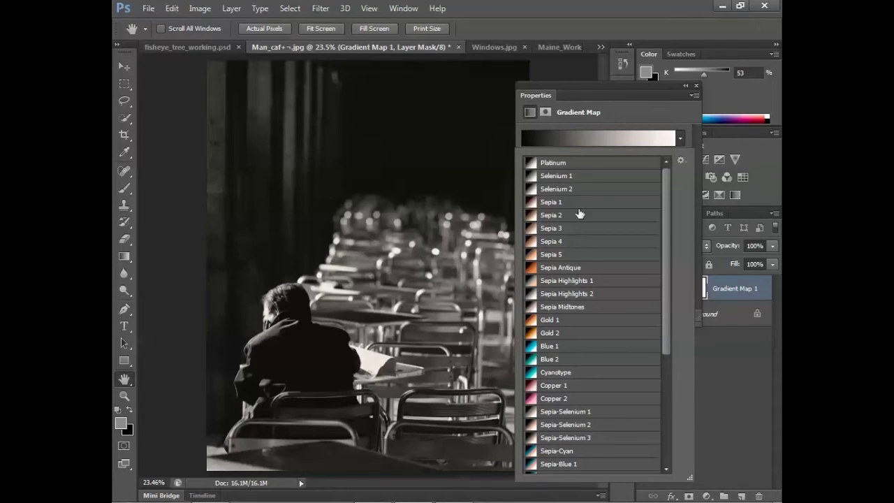
click(568, 163)
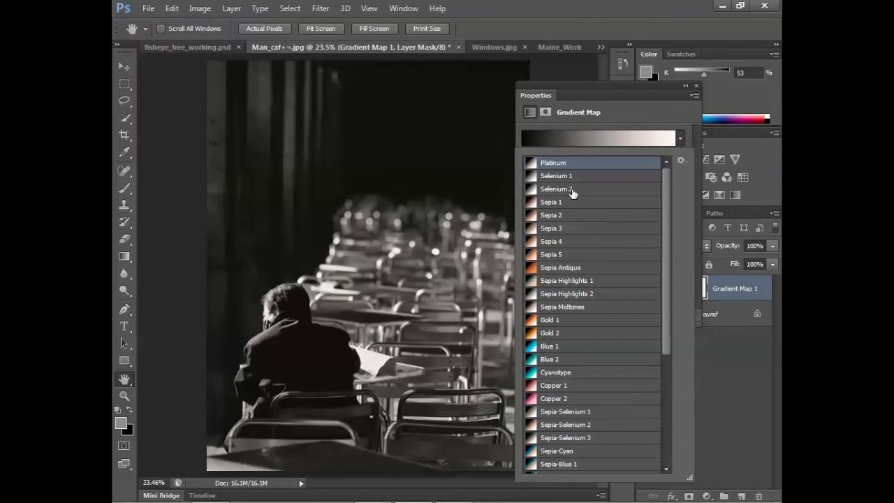
click(570, 191)
click(565, 230)
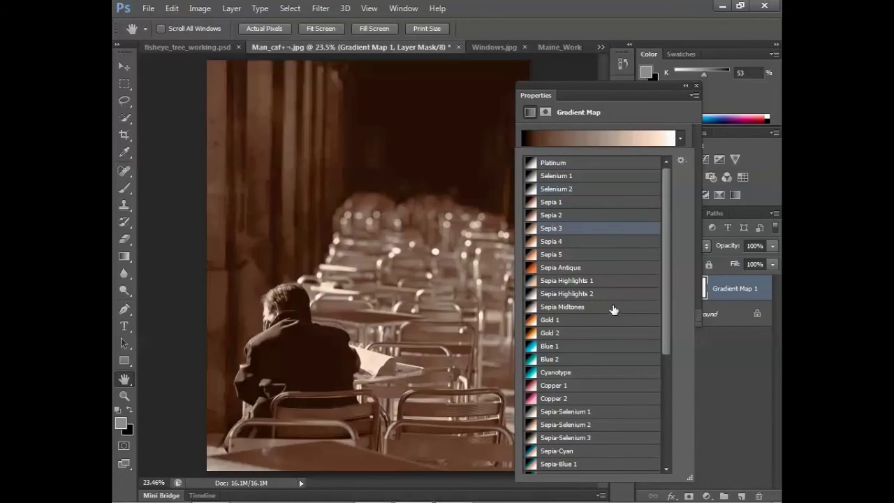
click(577, 322)
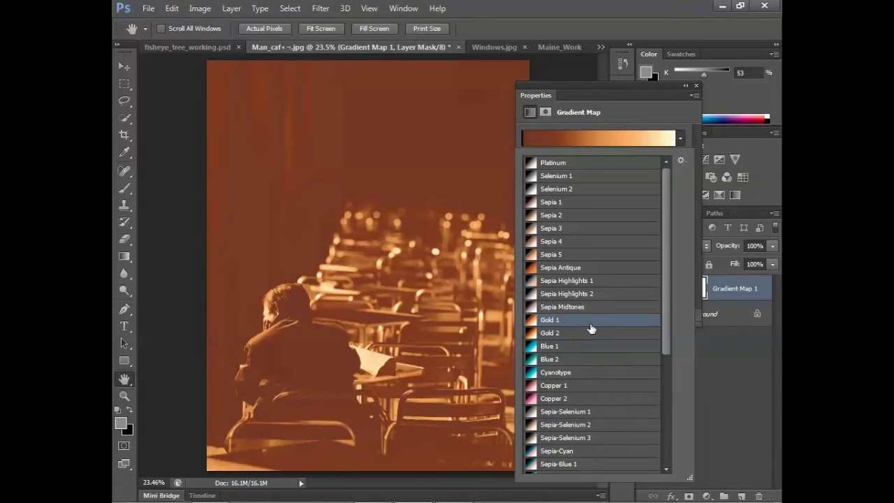
click(580, 334)
click(582, 374)
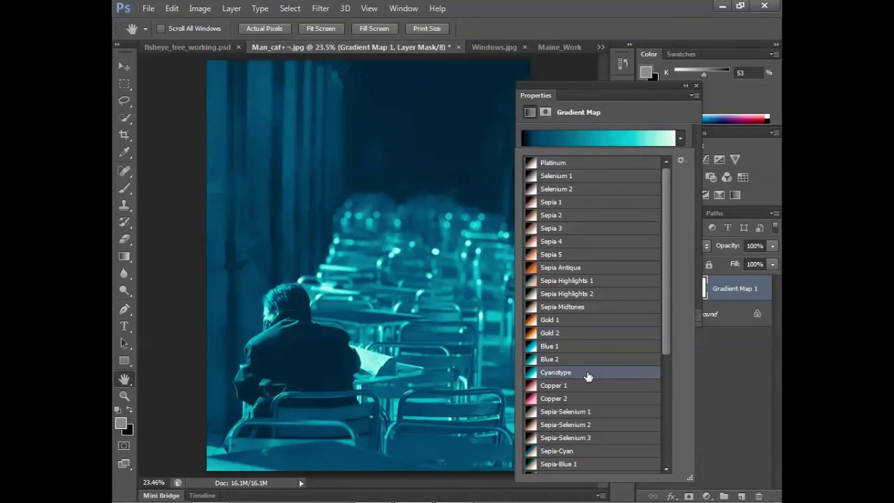
scroll(585, 420, down, 1)
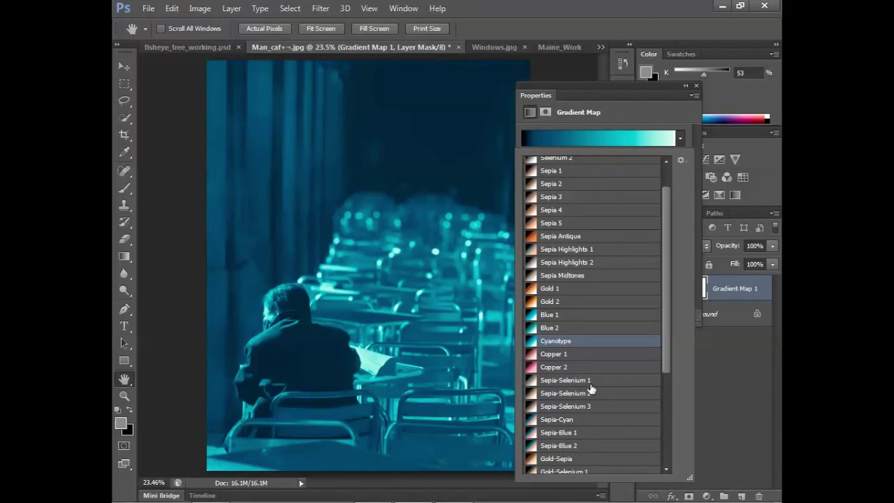
click(589, 380)
click(587, 368)
click(579, 383)
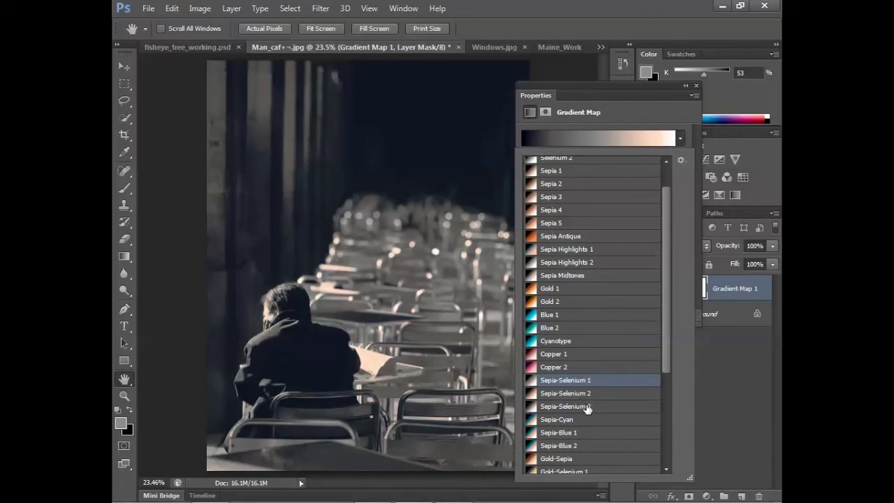
Compare Gold-Sepia, Gold-Selenium 1, Sepia-Cyan, Cyanotype and Blue 1, then apply Blue-Selenium 1.
click(580, 459)
scroll(584, 459, down, 2)
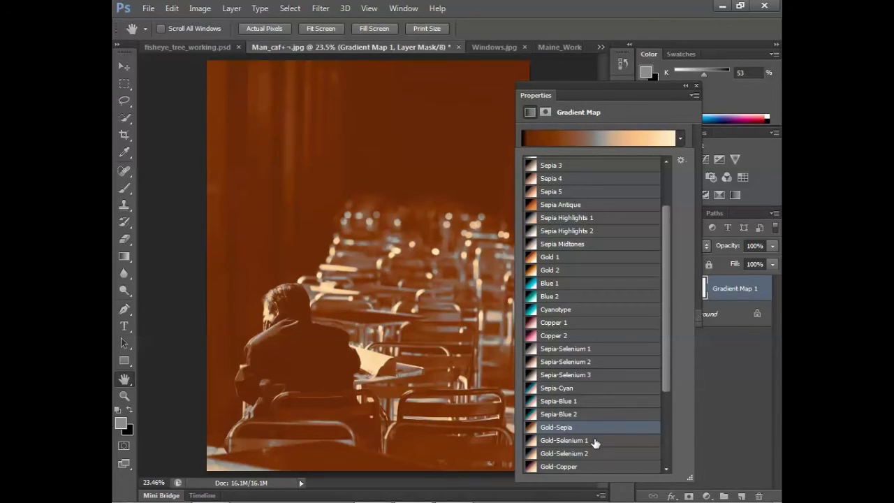
click(594, 442)
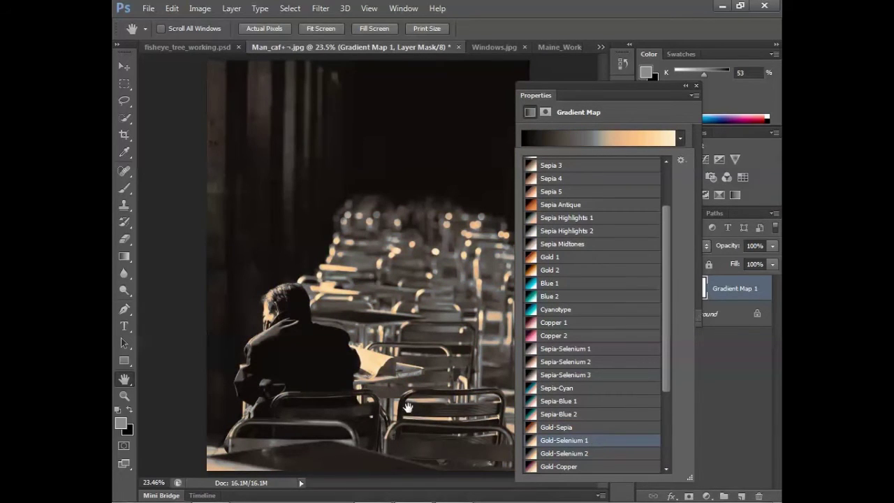
click(570, 389)
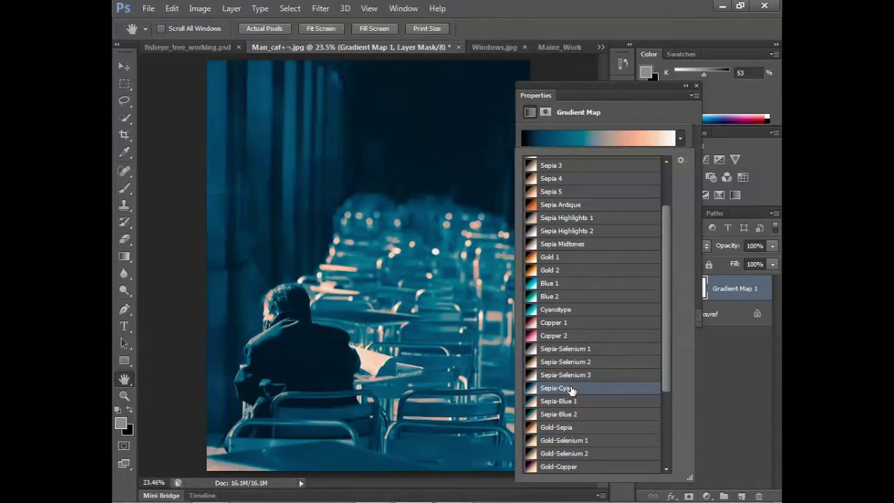
click(557, 311)
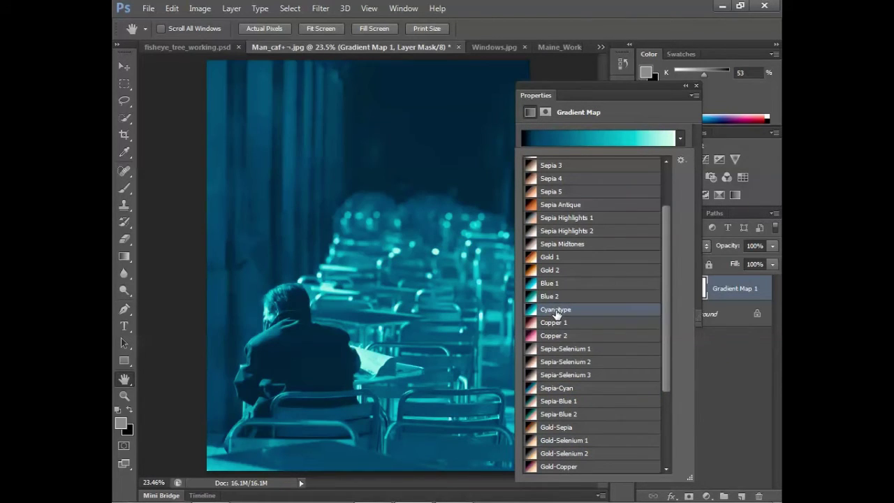
click(559, 285)
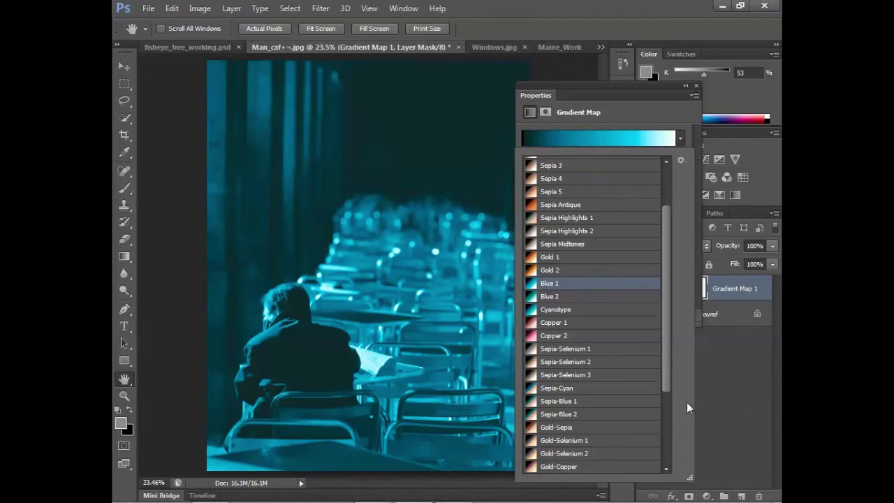
drag(670, 383, 675, 446)
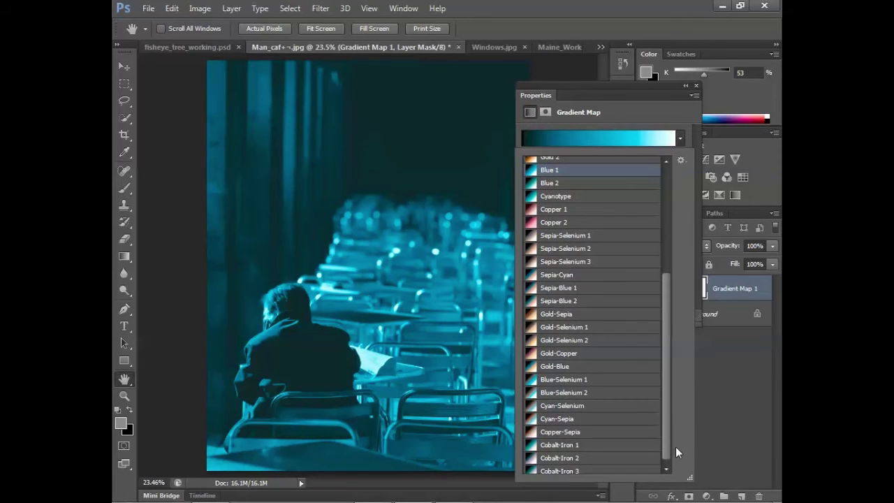
click(548, 381)
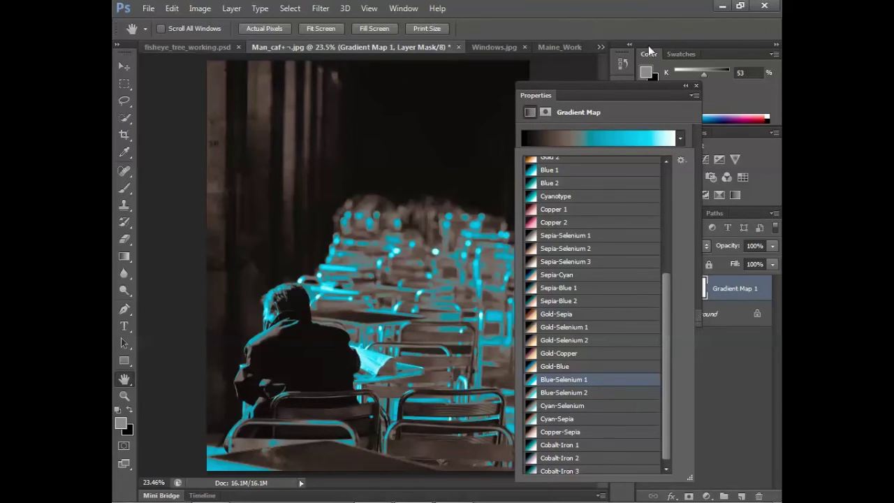
Switch to Woman_with_hat.psd, reset the Essentials workspace, and show its Black & White 1 layer fitted to screen.
click(598, 48)
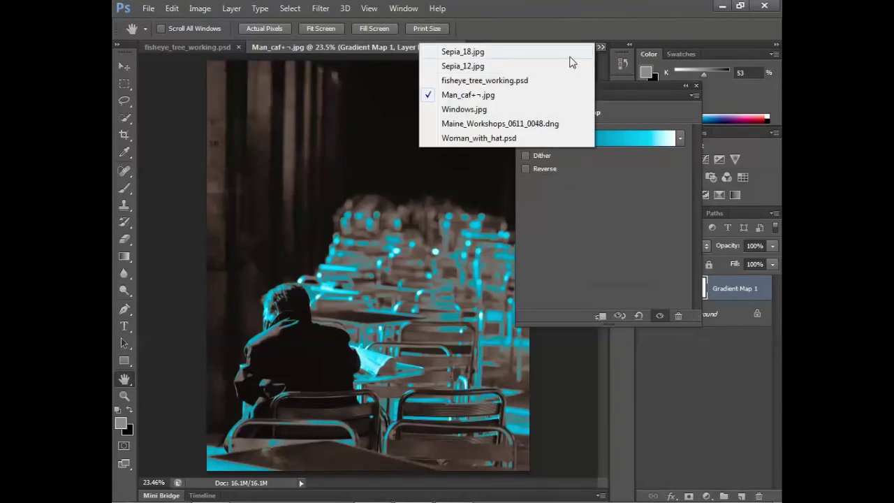
click(480, 137)
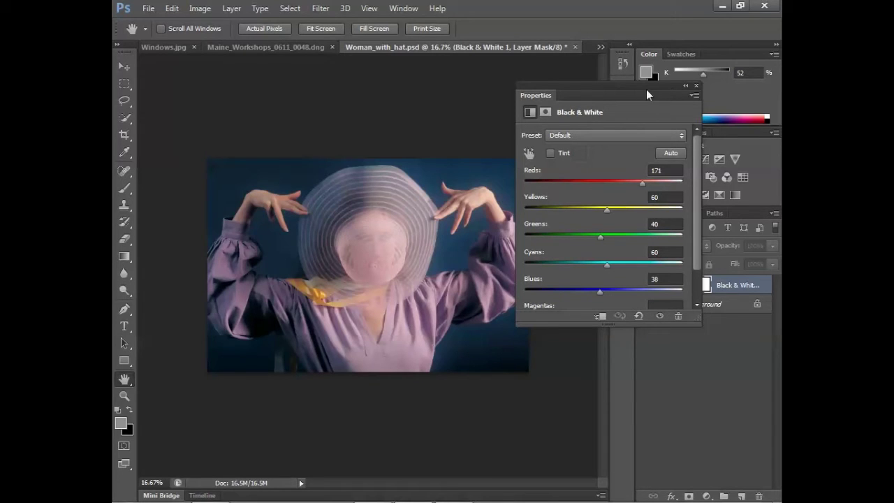
click(403, 9)
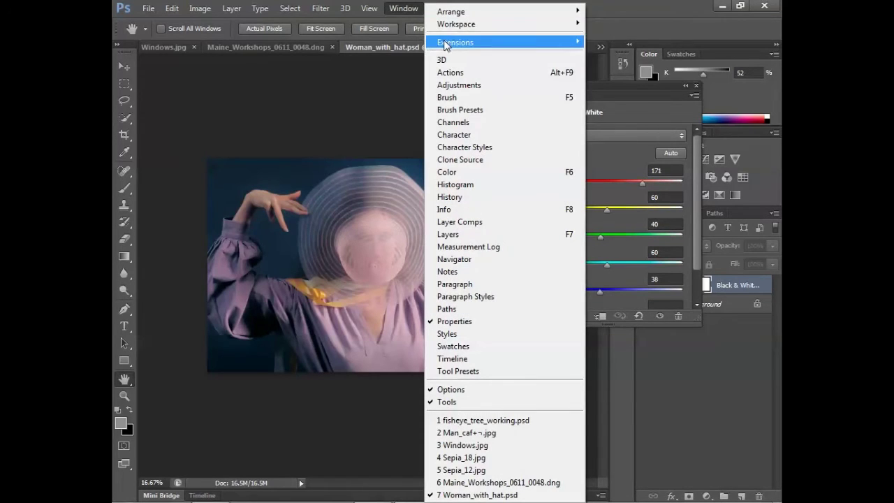
mouse_move(447, 25)
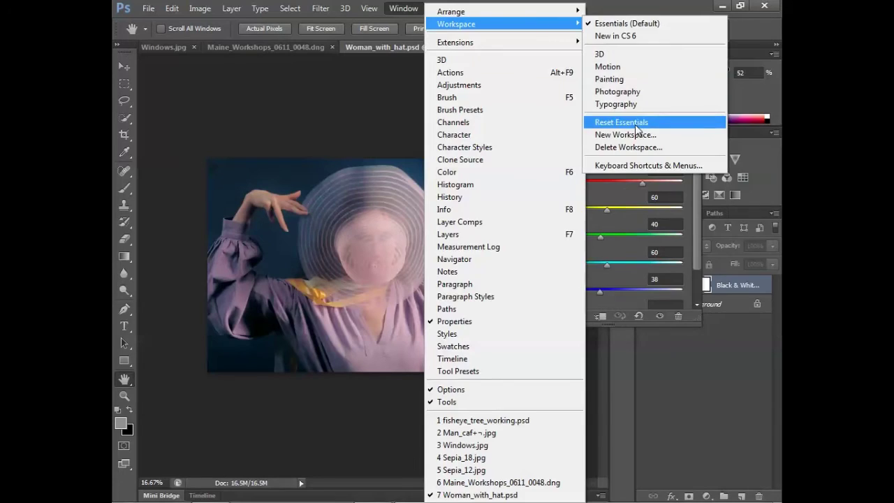
click(637, 130)
click(646, 285)
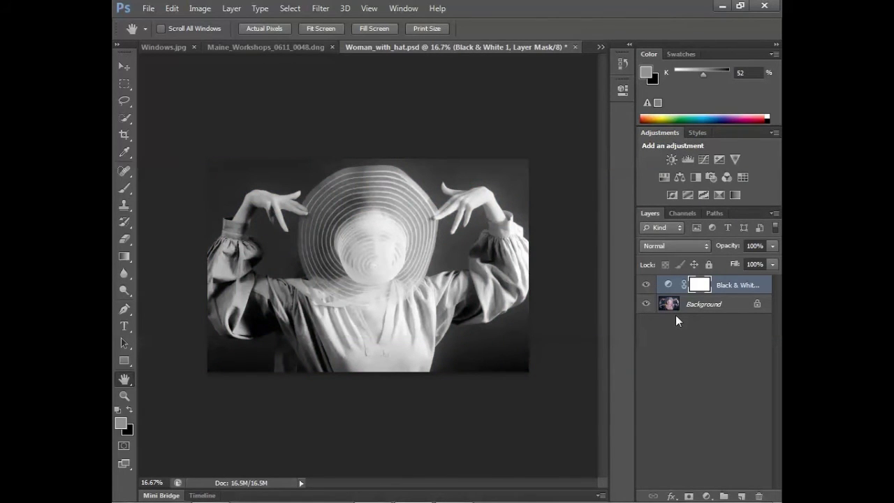
key(ctrl+0)
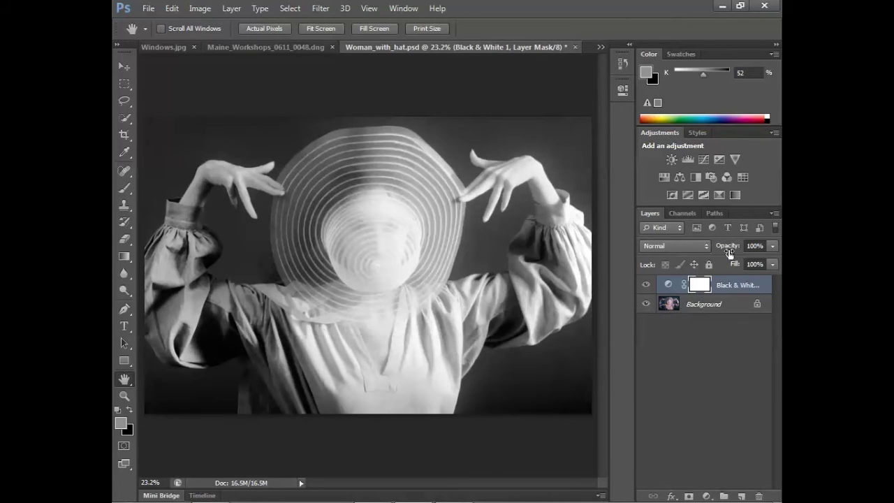
Add a Gradient Map layer with the Cyan-Selenium preset and move its Properties panel aside.
click(736, 194)
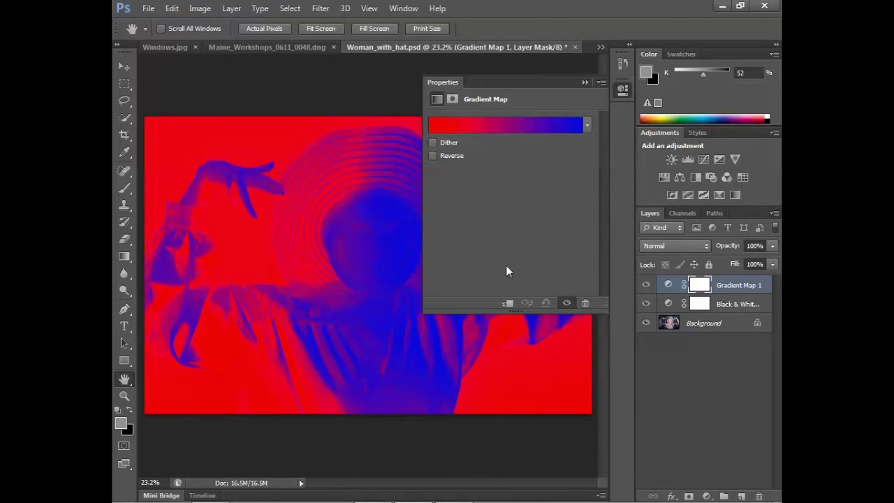
click(588, 126)
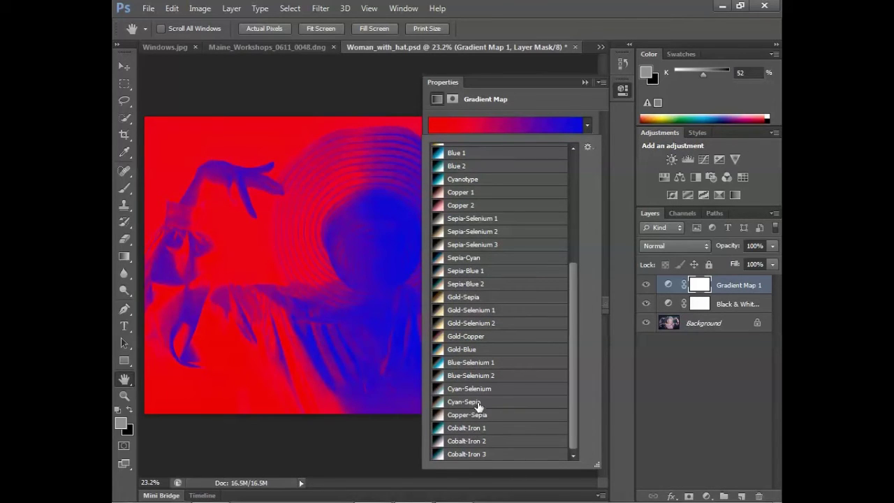
click(471, 392)
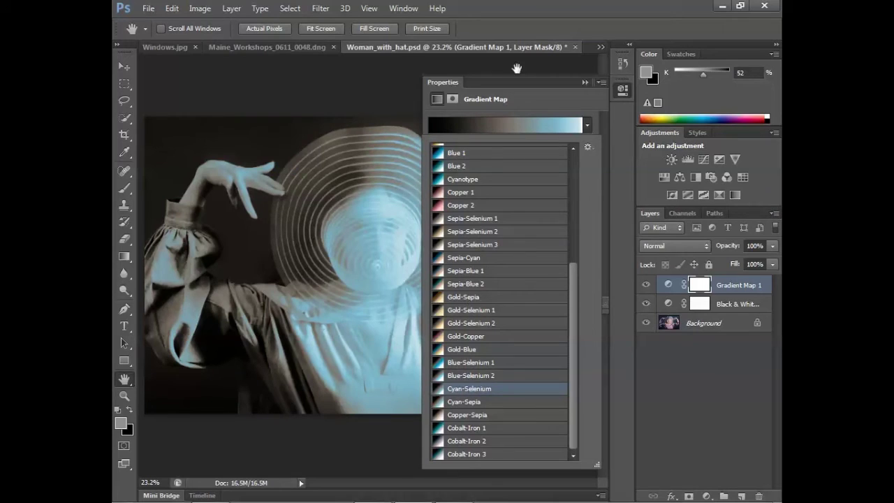
click(465, 88)
drag(465, 88, 544, 89)
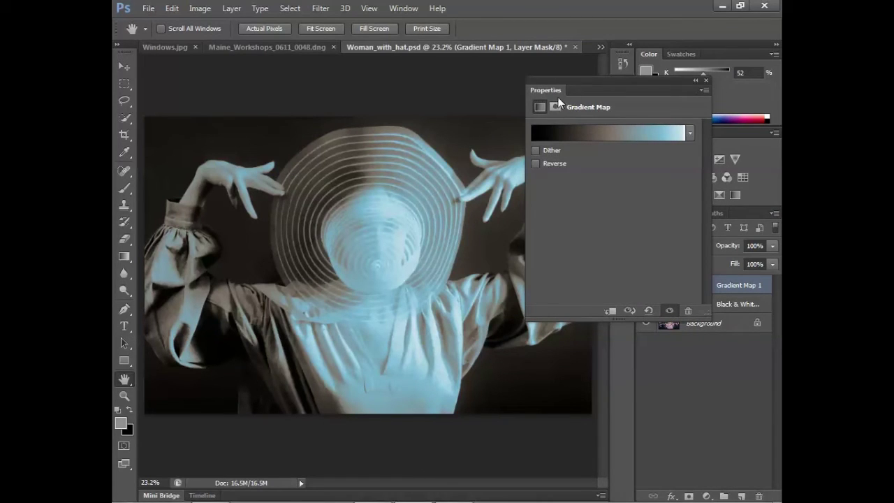
Revisit the preset list, then select the Black & White 1 layer to show its settings.
click(690, 133)
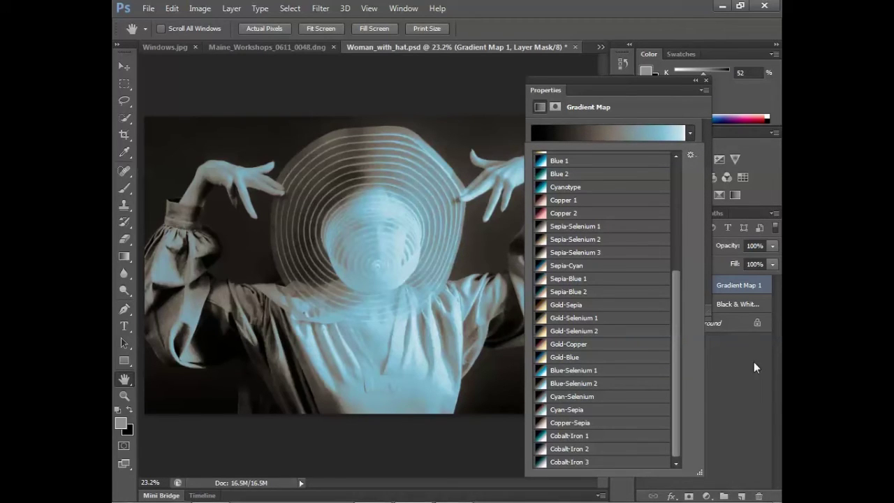
click(747, 306)
click(748, 304)
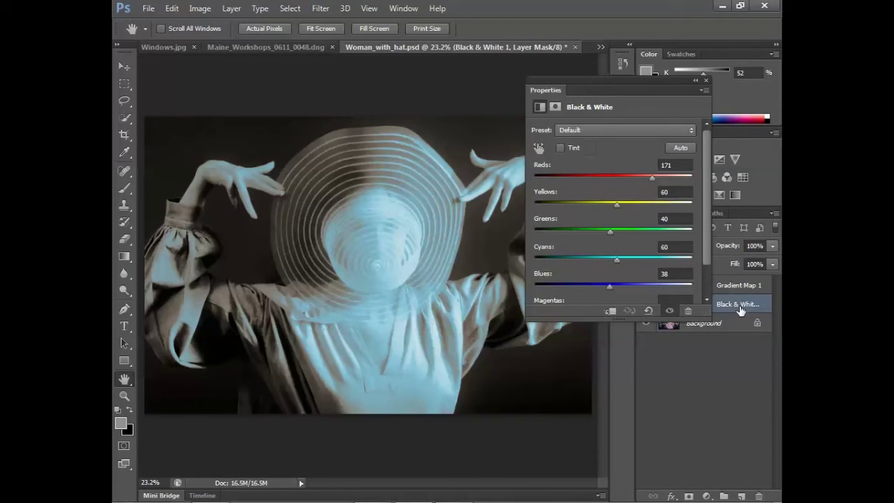
Raise Blues to 161 with the targeted adjustment tool, then switch to the Maine_Workshops photo.
click(539, 147)
drag(213, 131, 341, 336)
key(alt+bracketright)
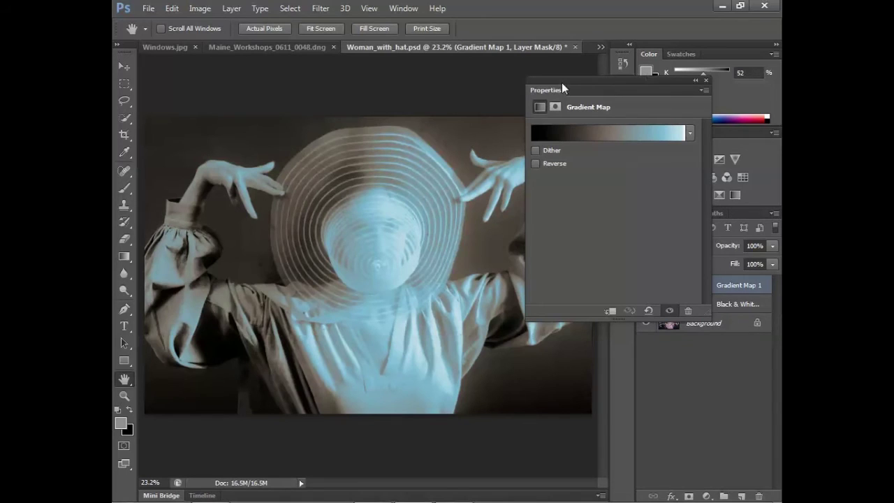
click(309, 46)
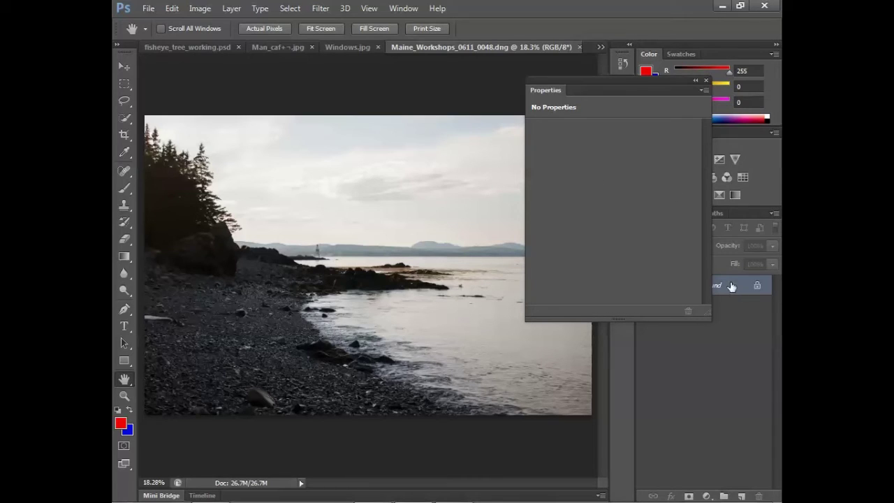
Add a Gradient Map with the Platinum preset and float its settings panel.
mouse_move(712, 497)
click(734, 194)
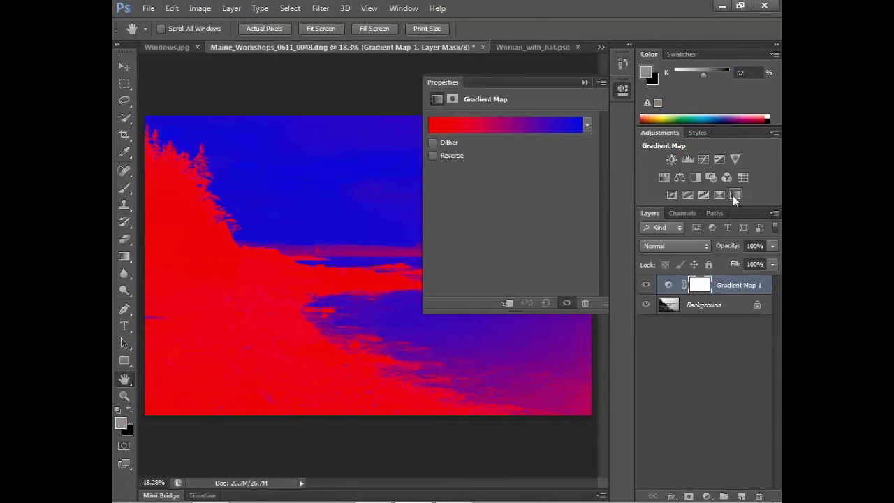
click(590, 124)
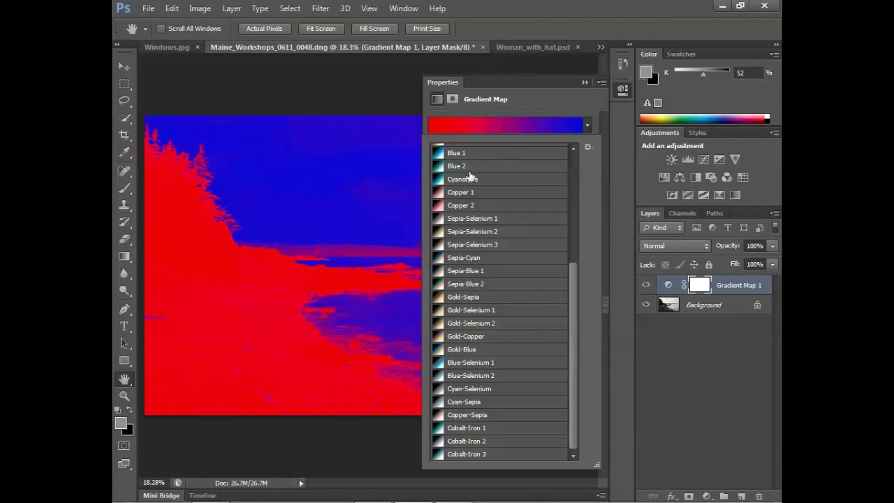
scroll(471, 227, up, 2)
scroll(470, 227, up, 5)
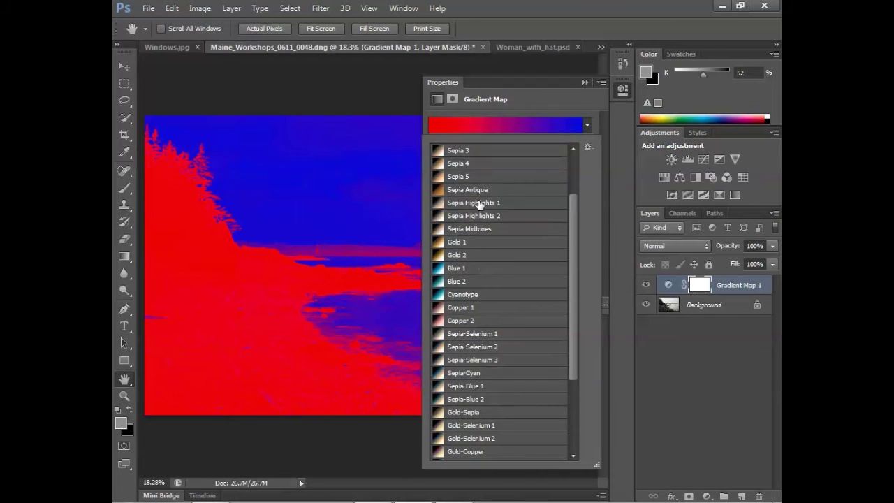
click(482, 154)
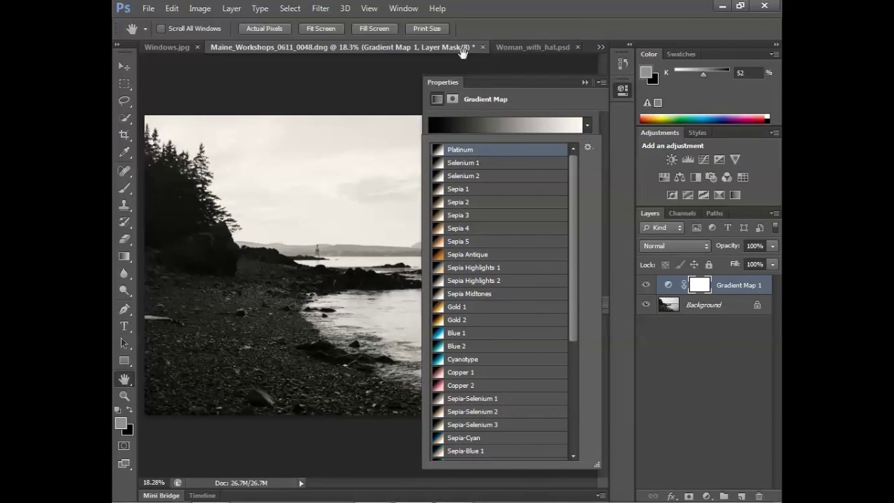
drag(447, 83, 557, 111)
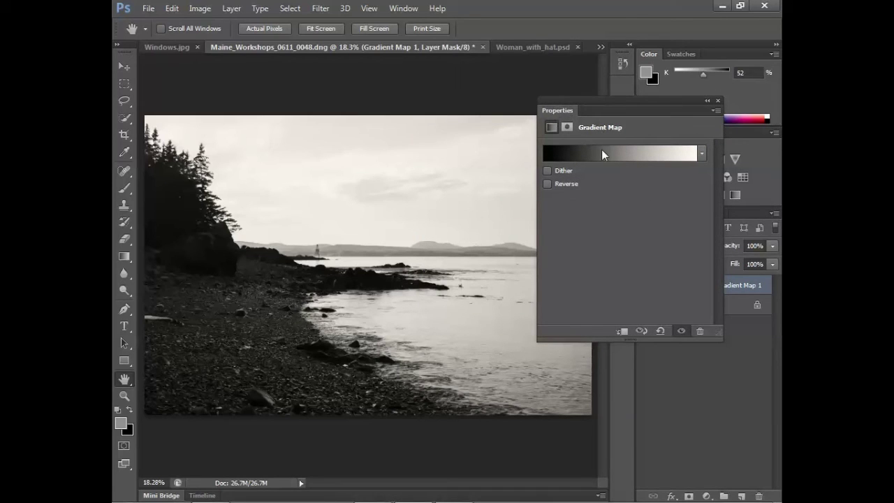
Try the Sepia 3, Sepia 4, Sepia Highlights 2, Gold 1 and Blue 1 presets.
click(702, 154)
click(612, 243)
click(611, 257)
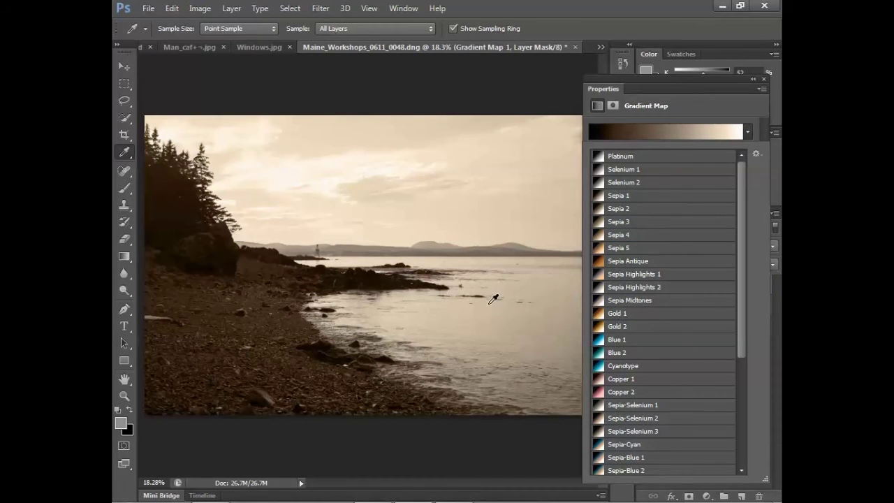
click(638, 292)
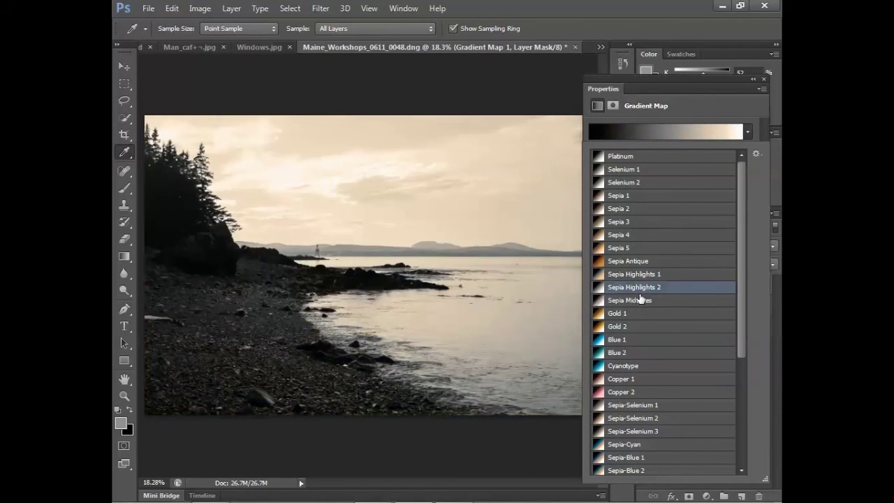
click(641, 315)
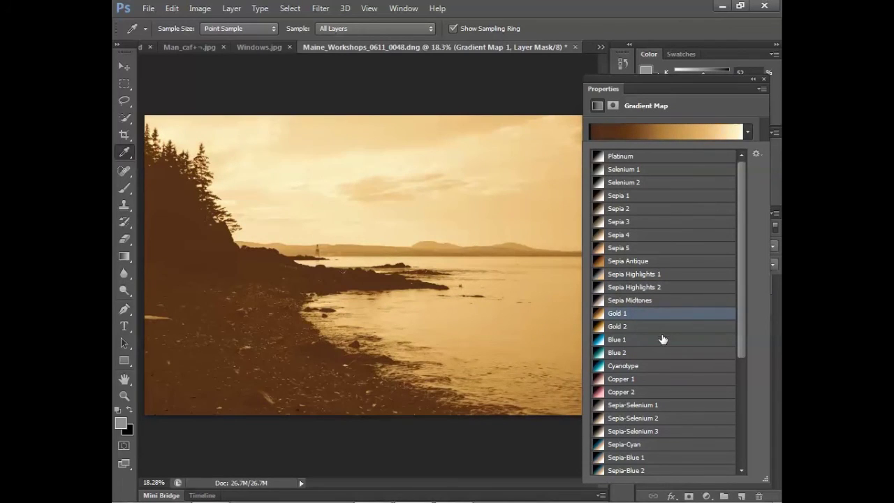
click(662, 340)
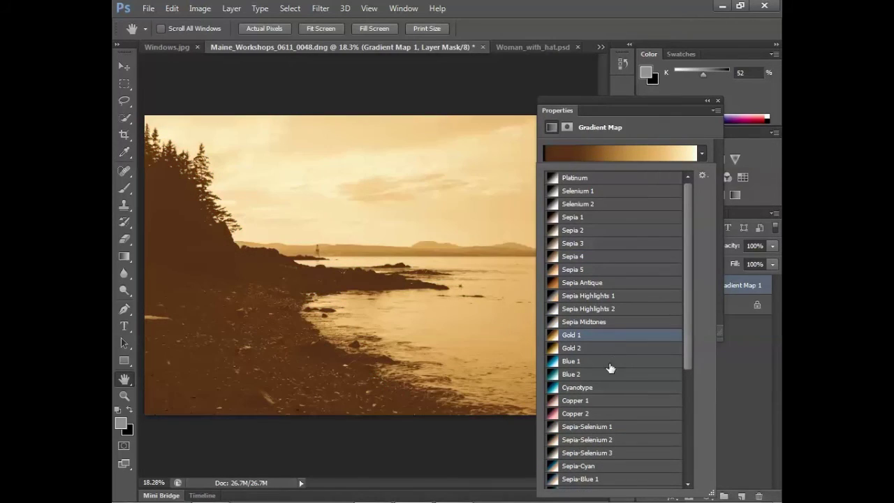
scroll(612, 377, down, 3)
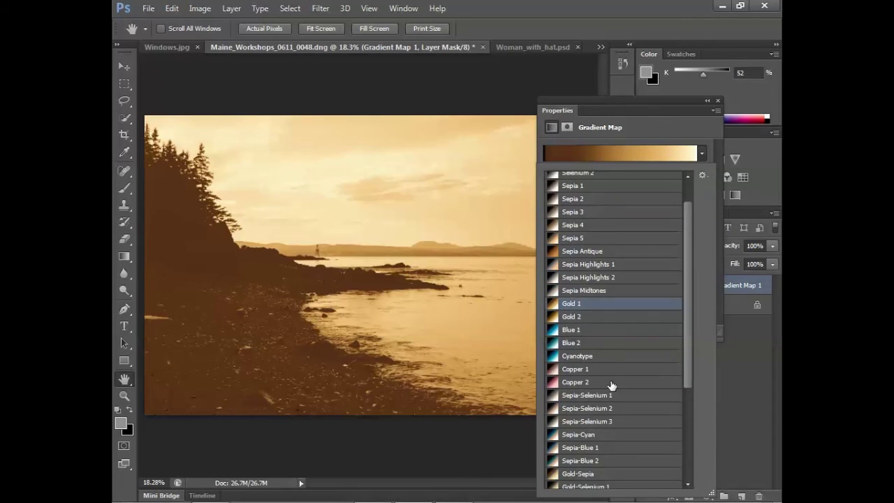
scroll(612, 383, down, 3)
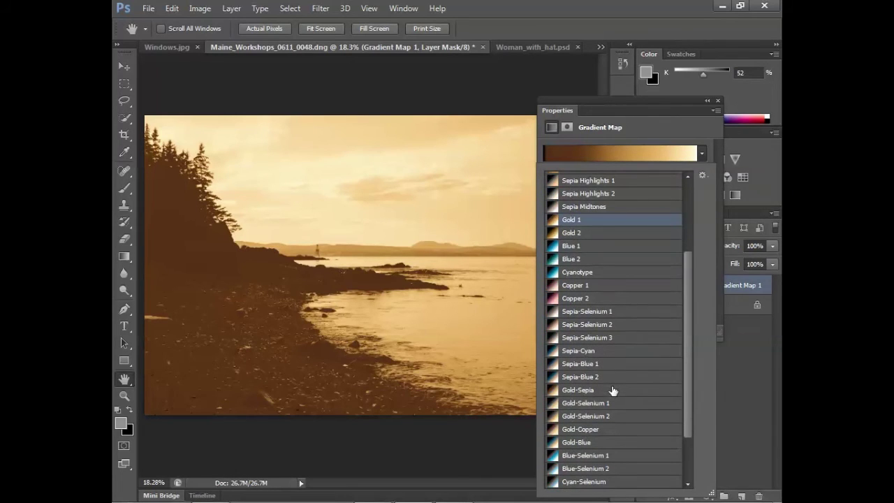
scroll(613, 392, down, 5)
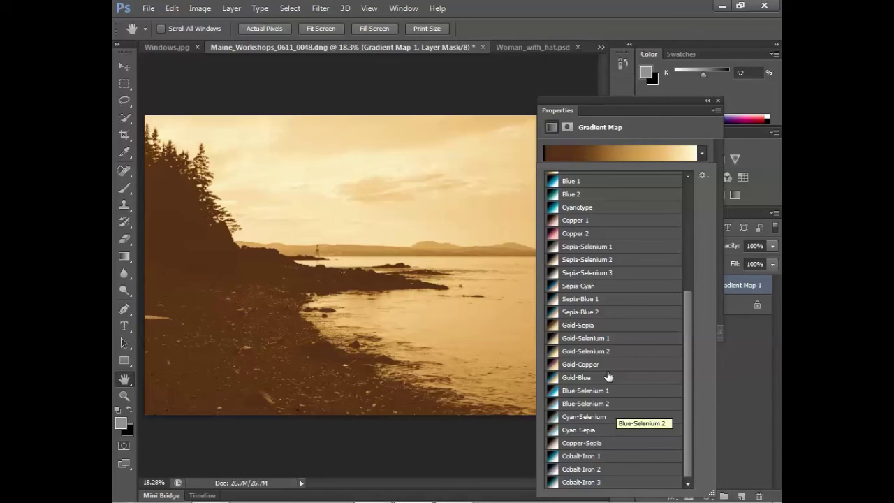
Apply Gold-Sepia, zoom into the dark rocky foreground, and open that gradient in the Gradient Editor.
click(610, 326)
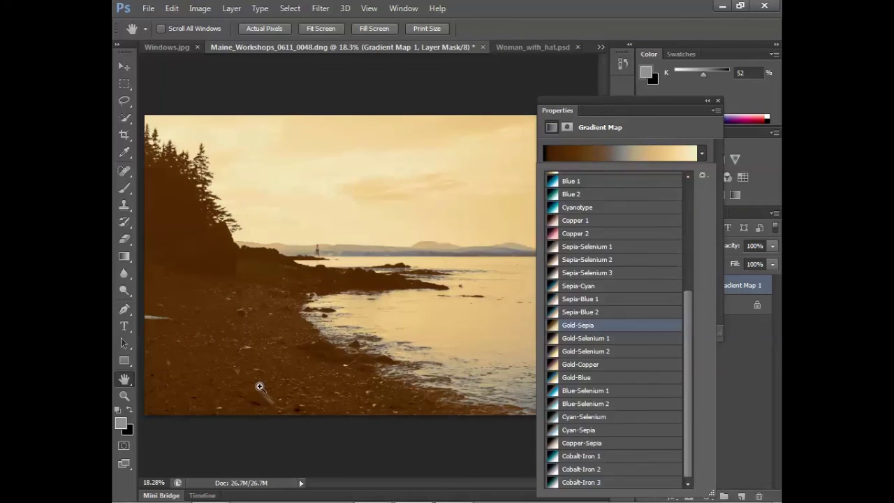
drag(259, 387, 379, 274)
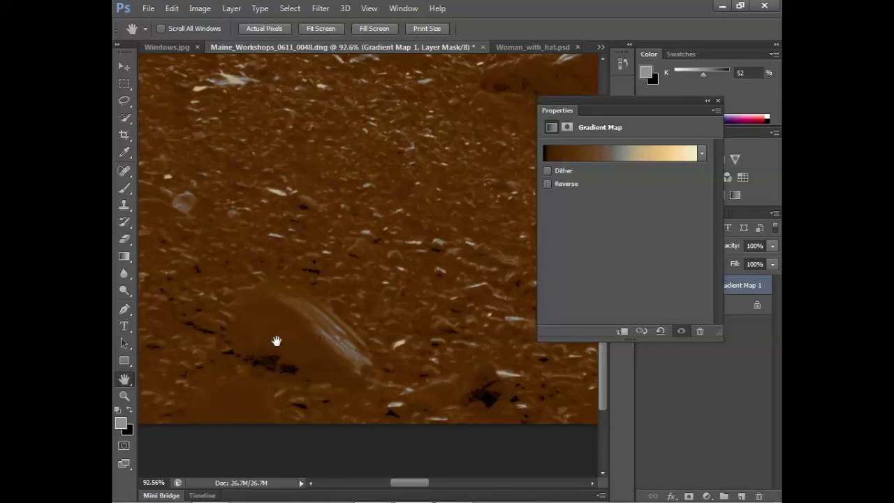
click(612, 154)
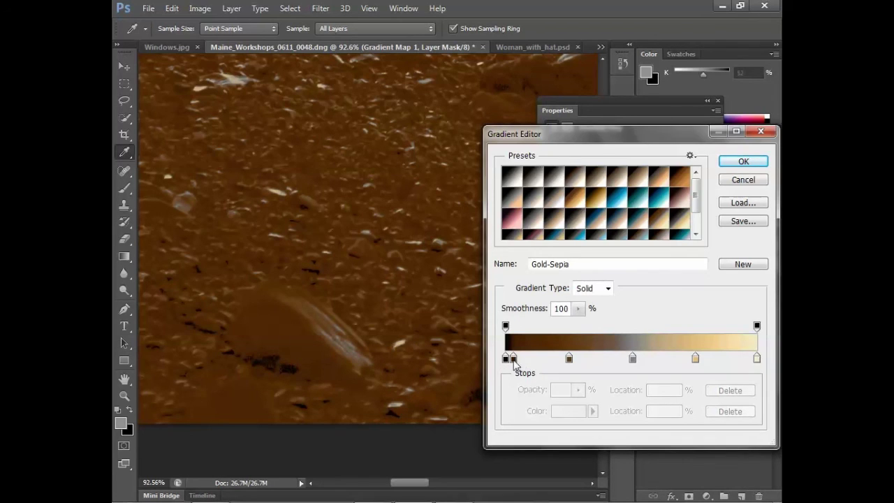
Move the darkest Gold-Sepia stop to 11%, keep the custom gradient, and fit the image.
drag(514, 359, 536, 360)
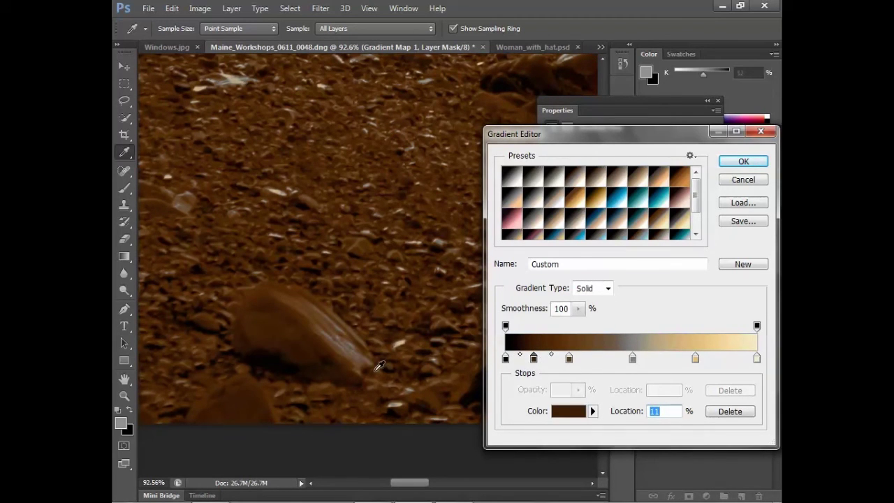
click(744, 162)
key(ctrl+0)
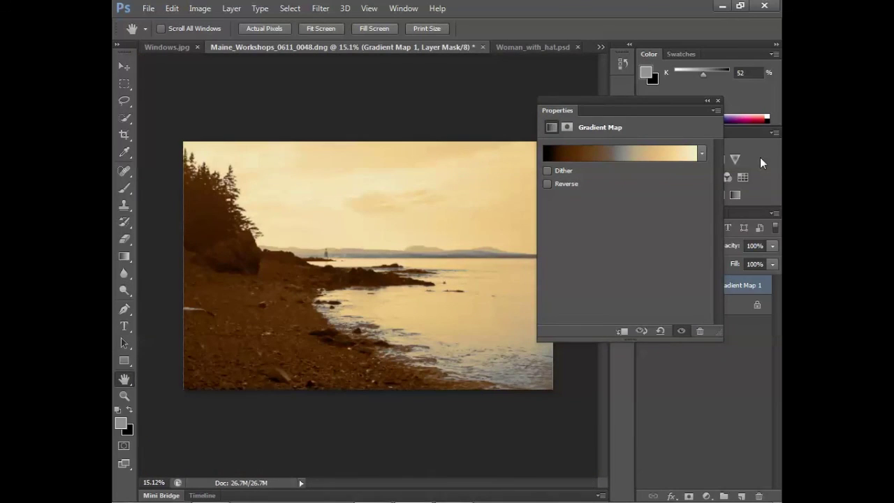